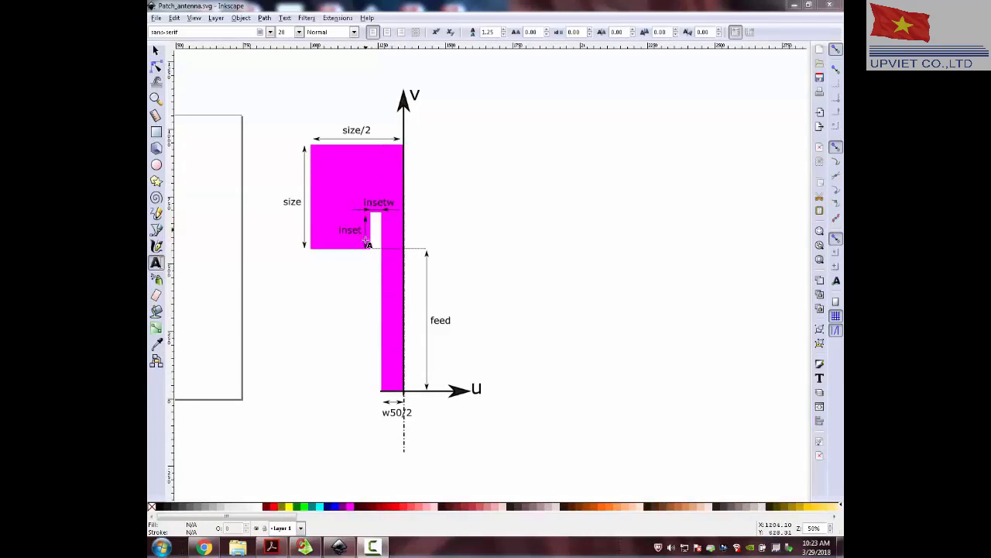
- Inspect the meshed patch antenna model in CADFEKO and its dimensioned half-outline drawing with numbered corner points in Inkscape
click(305, 546)
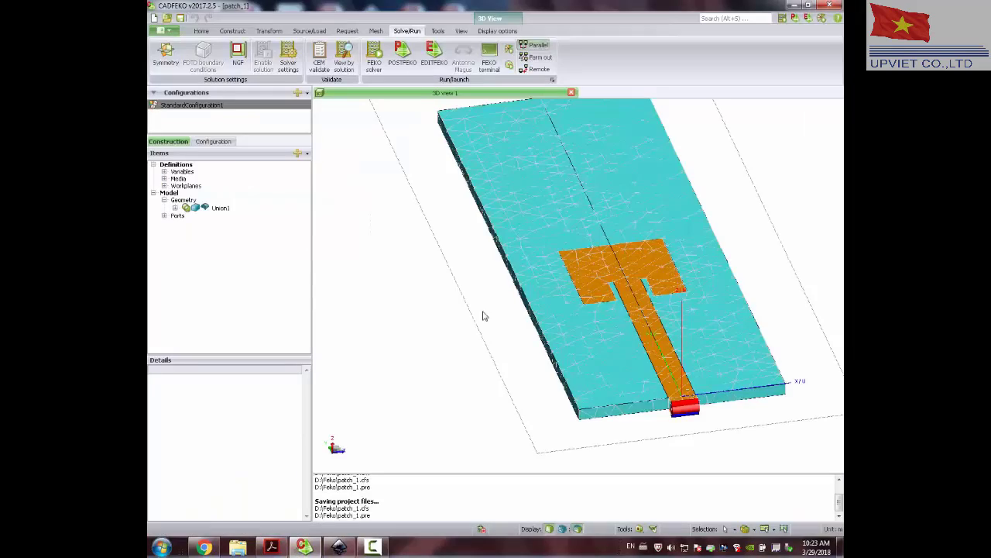
drag(416, 336, 546, 276)
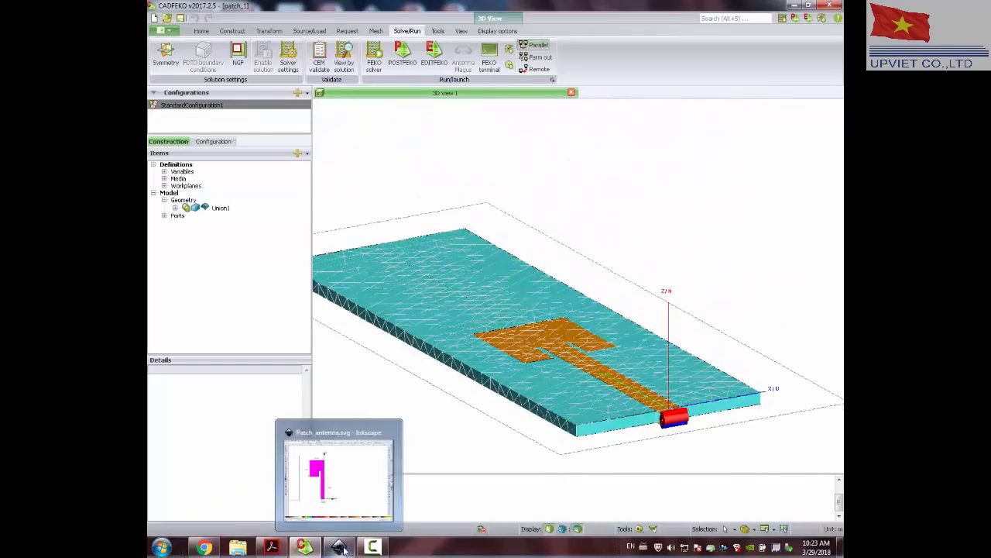
click(341, 547)
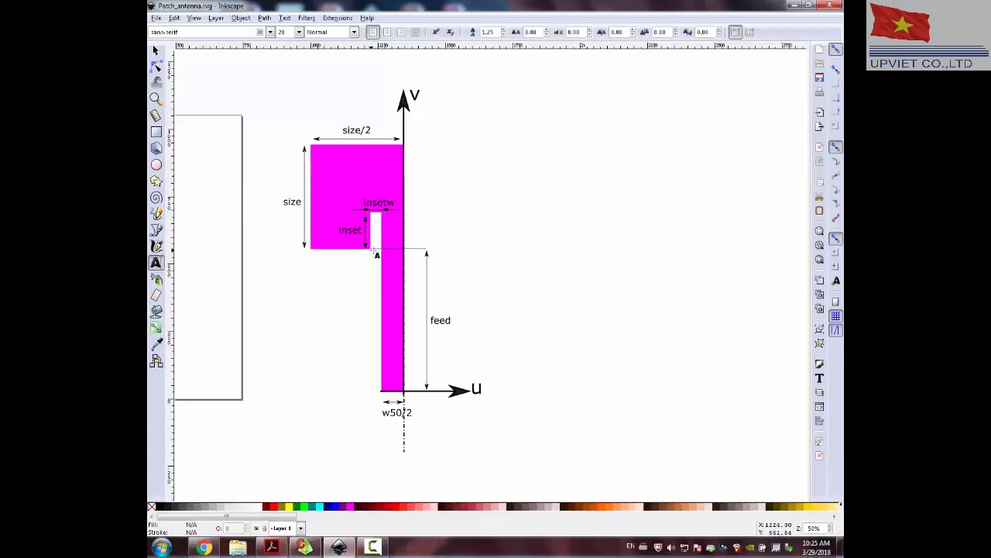
scroll(383, 256, up, 4)
scroll(385, 301, down, 2)
ctrl+scroll(396, 323, up, 2)
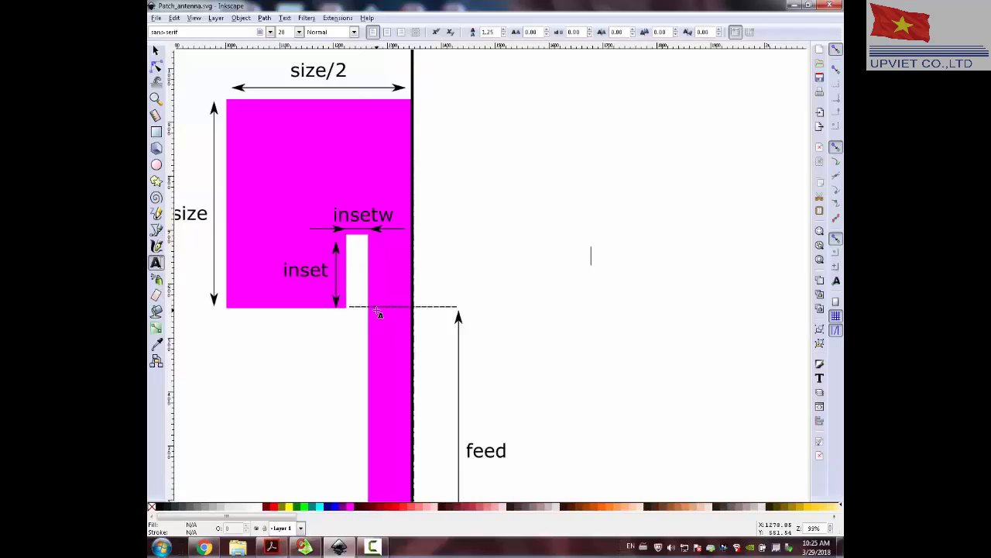
scroll(378, 311, down, 1)
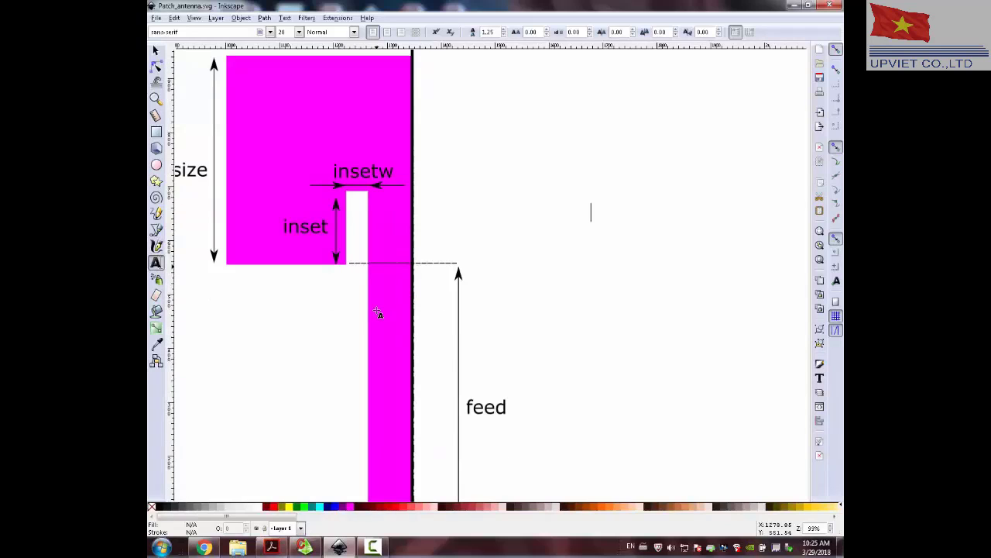
ctrl+scroll(378, 311, down, 1)
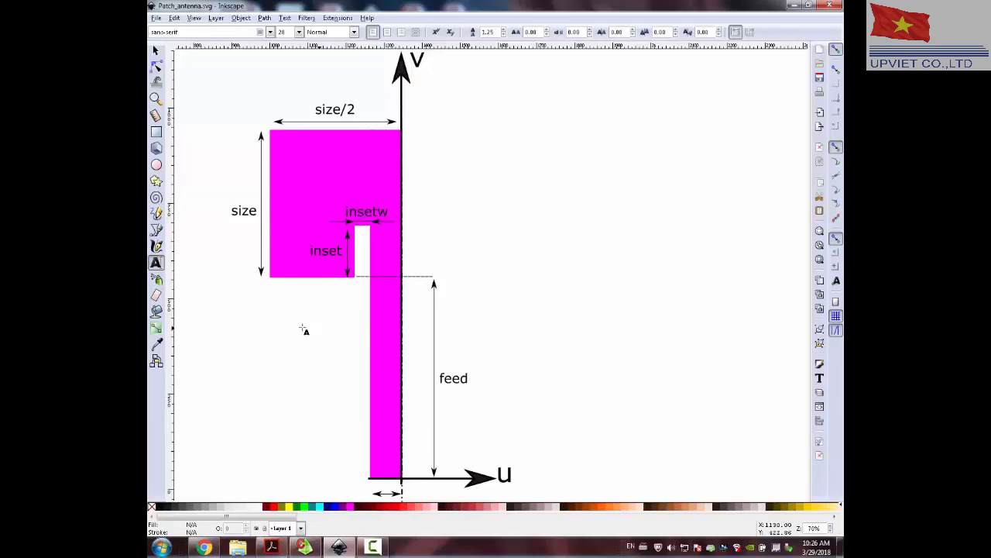
ctrl+scroll(297, 328, down, 5)
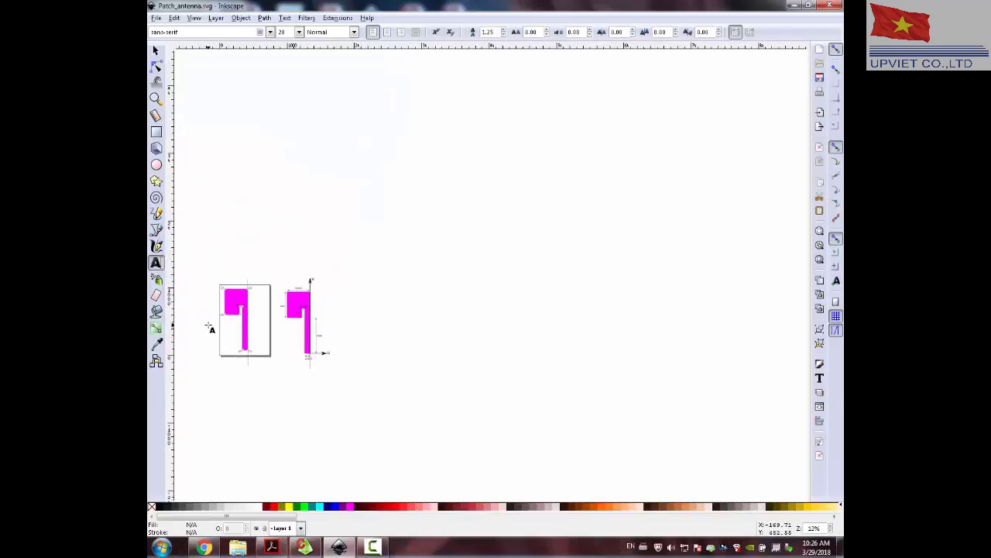
ctrl+scroll(221, 327, up, 4)
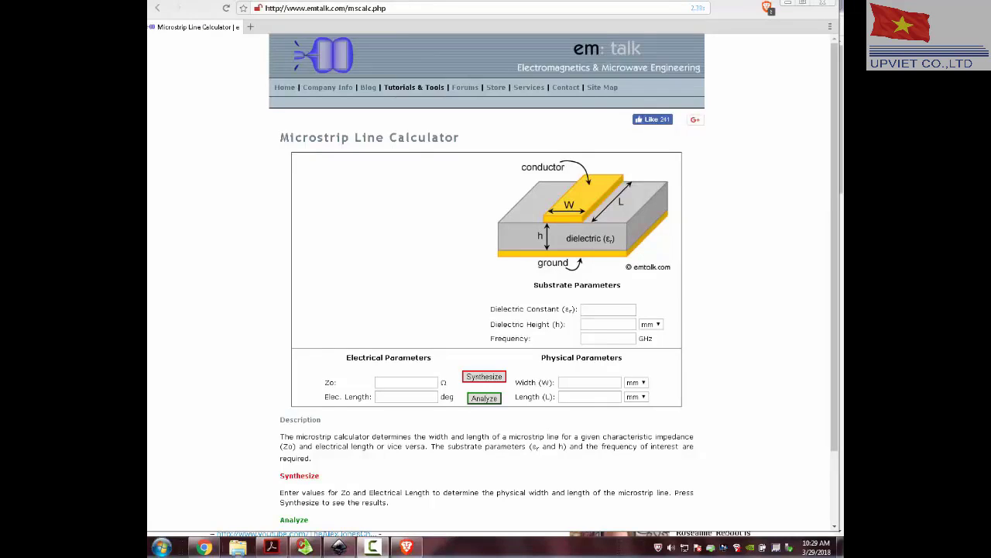
- Check the w50/2 dimension in Inkscape and enter dielectric constant 3.4, height 1.6 mm and frequency 5.8 GHz in the browser's Microstrip Line Calculator
click(338, 547)
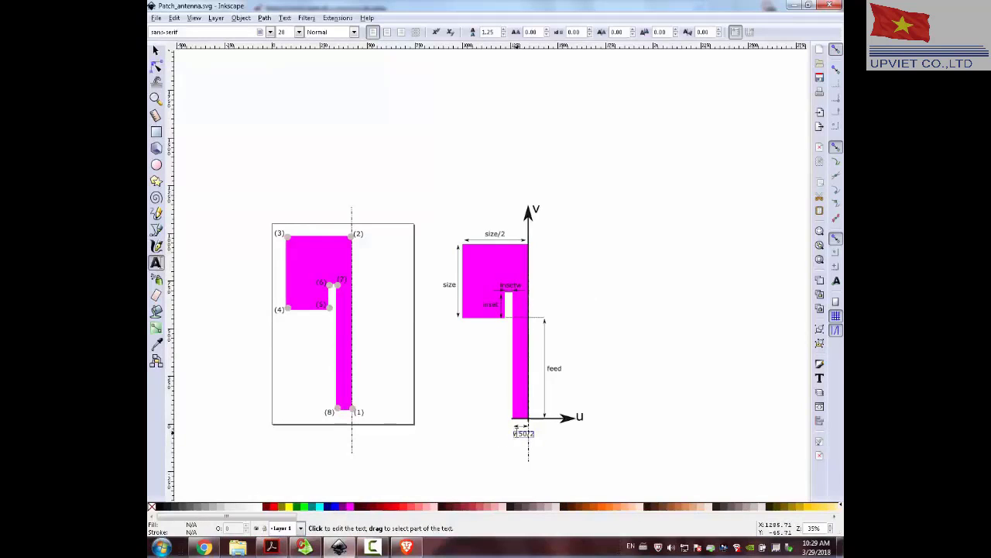
click(403, 549)
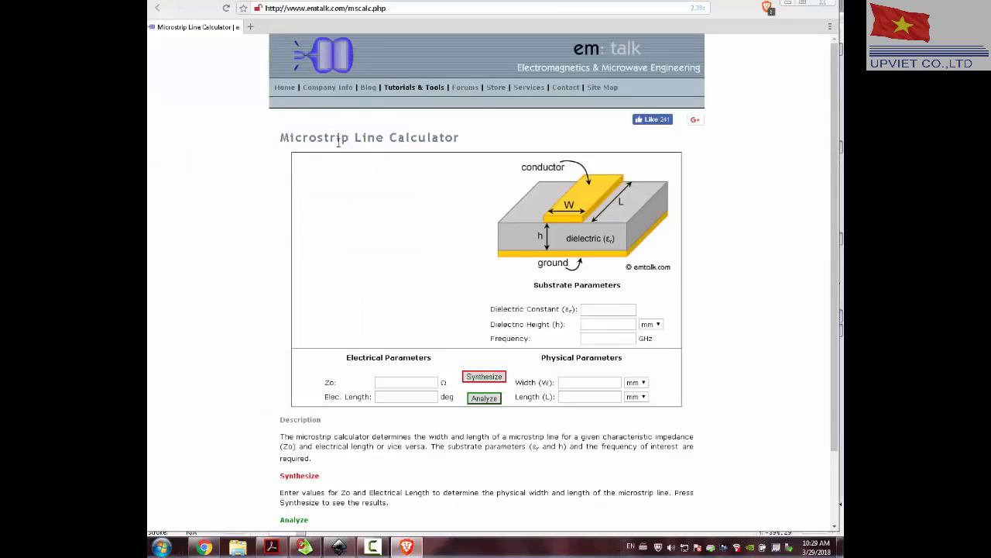
click(597, 309)
text(.4)
key(Tab)
text(1.6)
key(Tab)
click(600, 339)
text(5.8)
drag(607, 338, 530, 342)
- Synthesize the microstrip line's physical width and length for Zo 50 Ω and an electrical length of 10 deg
click(406, 382)
text(50)
key(Tab)
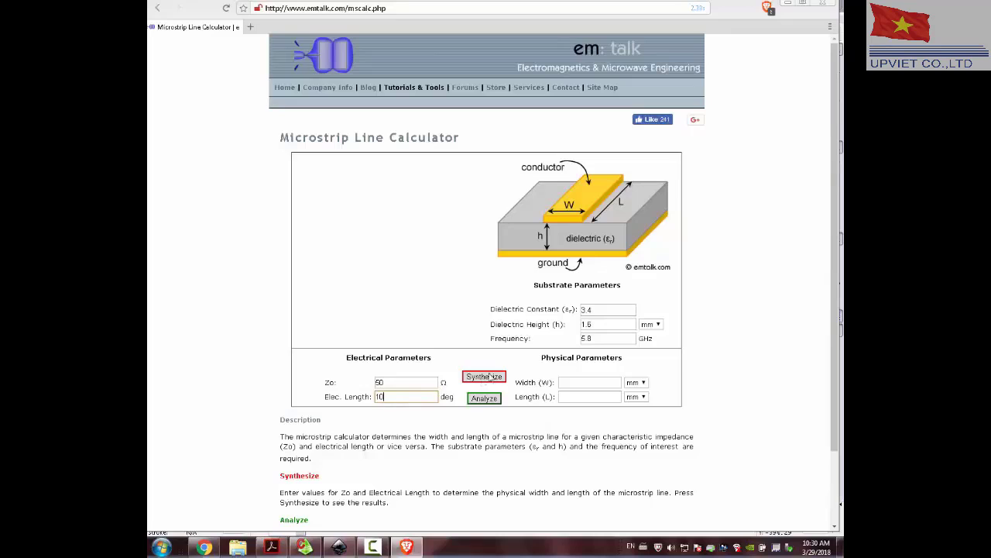
click(480, 380)
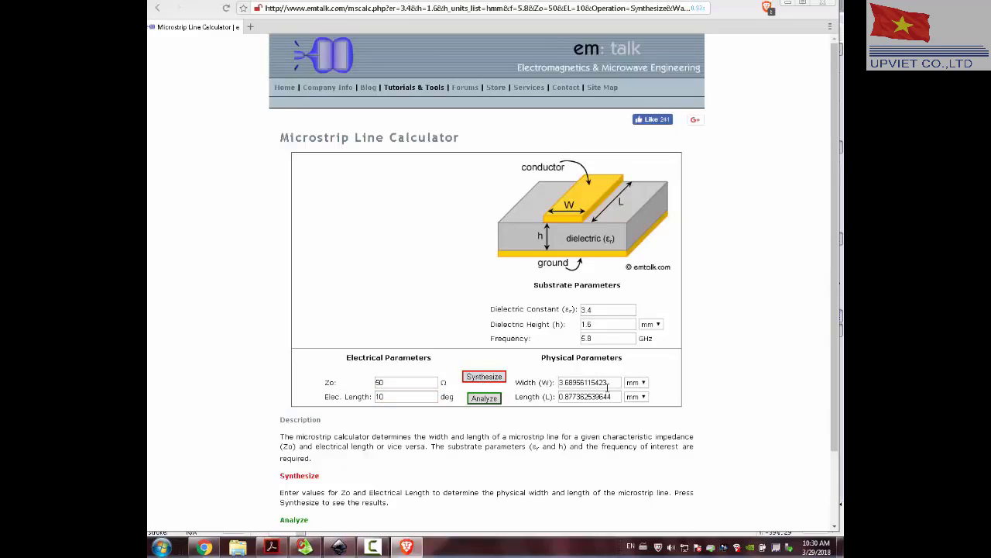
- Compare the calculated line width with the w50/2 dimension in the Inkscape drawing and return to the browser calculator
drag(610, 387, 550, 391)
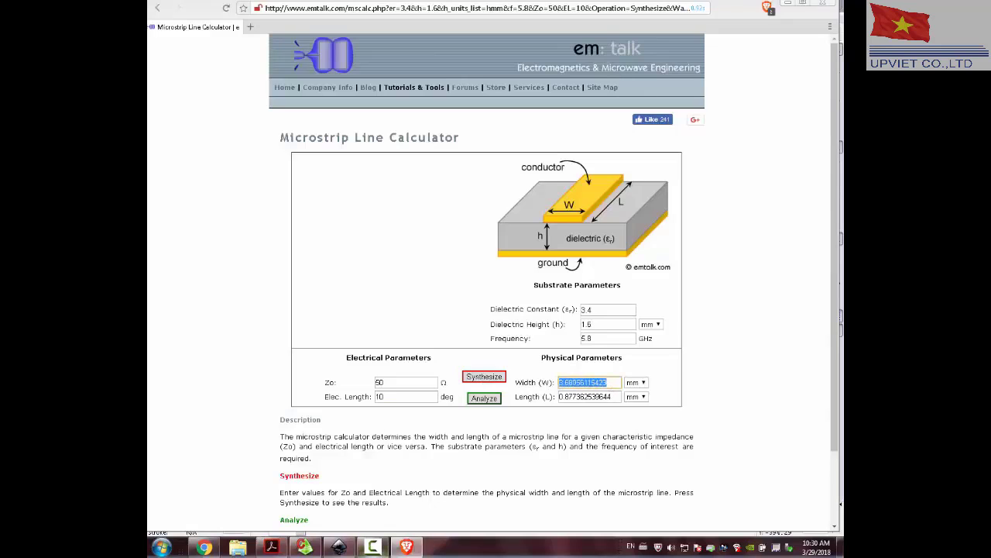
click(341, 547)
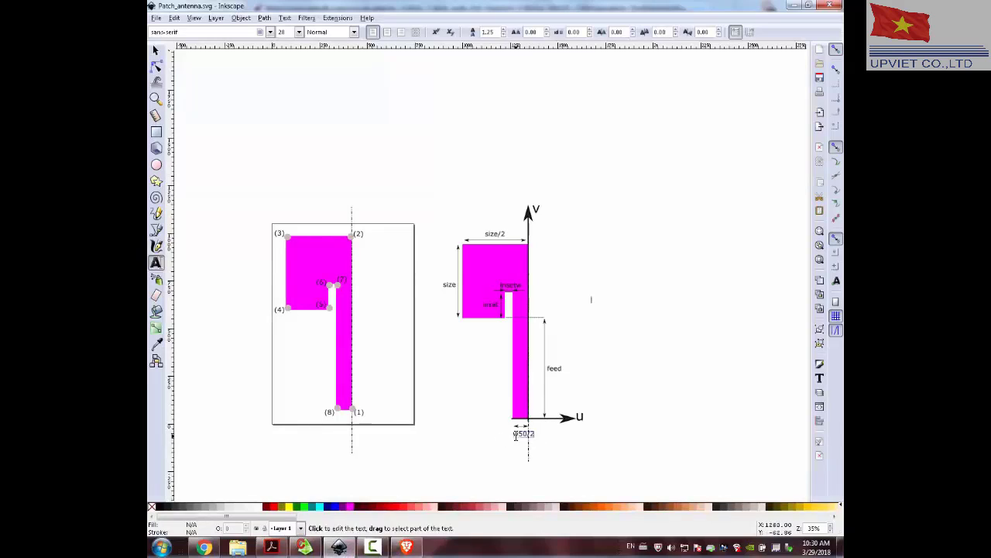
click(404, 547)
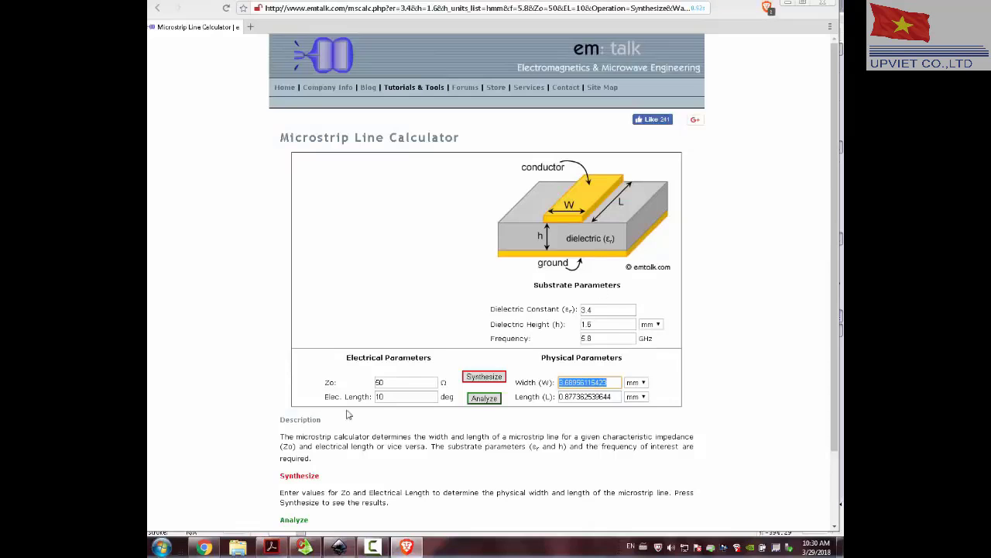
- Switch to CADFEKO, start a new model and begin creating a variable in its definitions
click(313, 551)
click(380, 235)
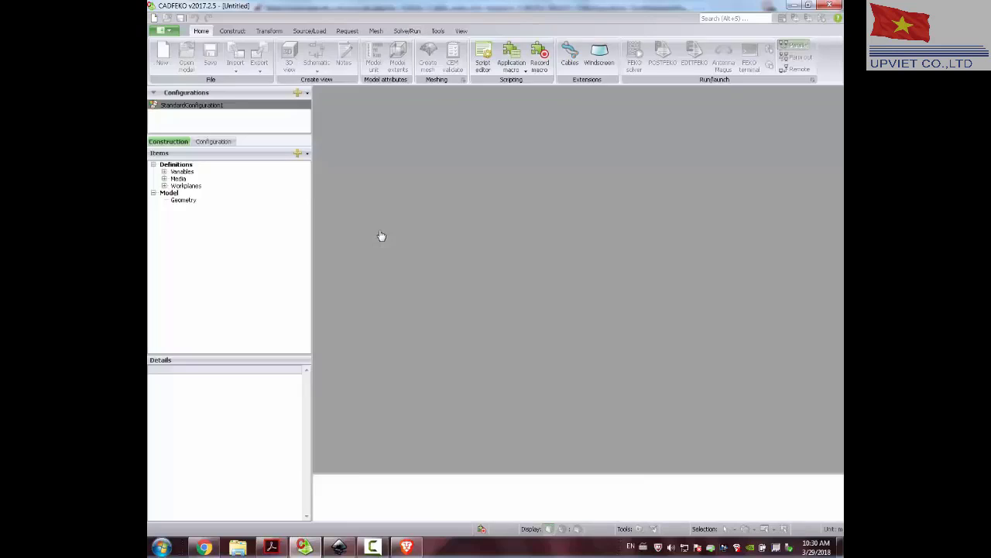
click(164, 171)
right_click(194, 174)
click(213, 177)
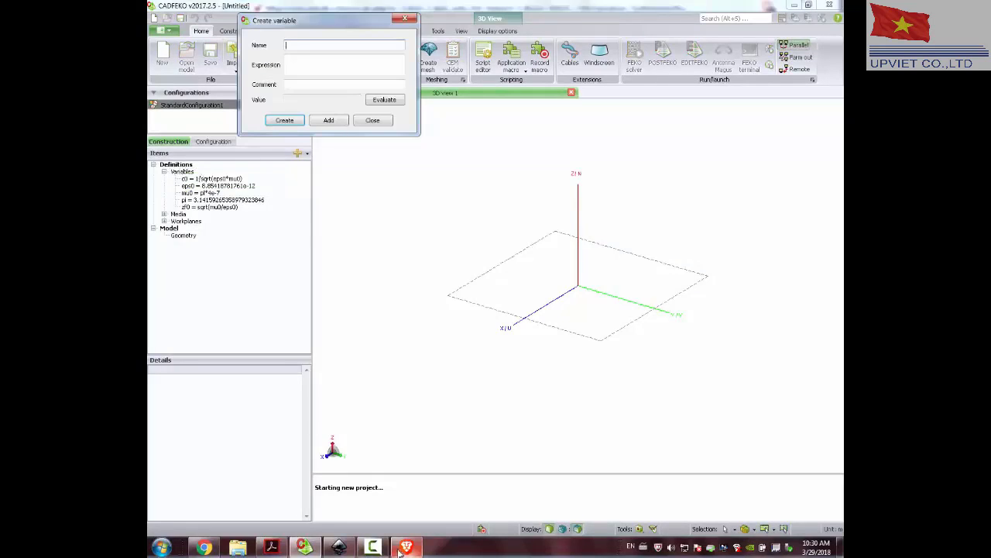
- Check the dimensions in the Inkscape drawing and add a variable freq with the expression 5.8e9 in CADFEKO
click(345, 552)
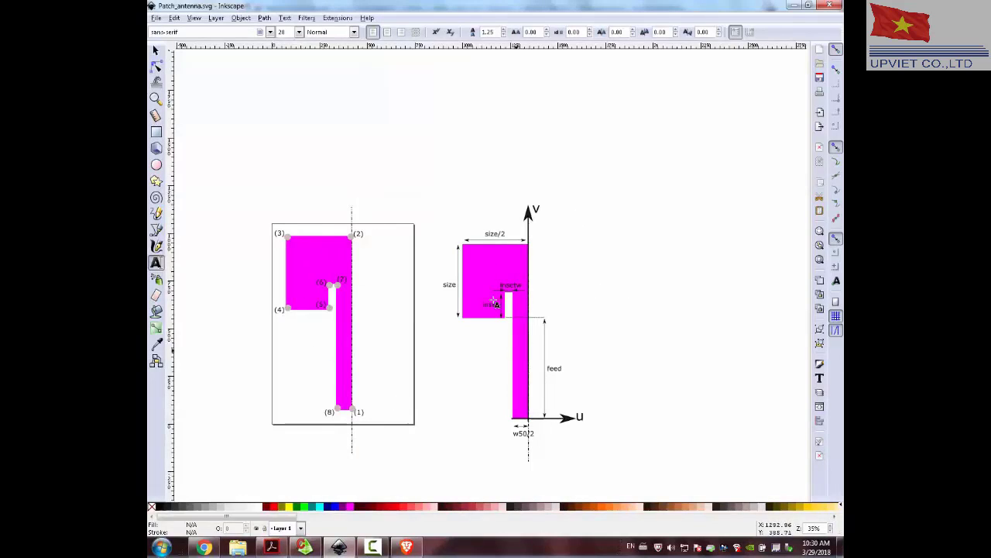
mouse_move(403, 549)
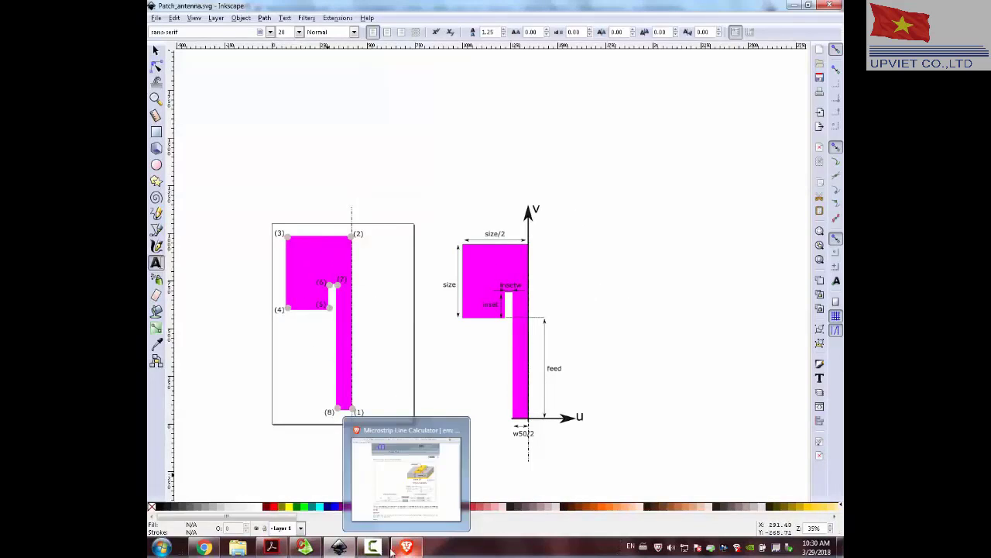
click(306, 548)
drag(323, 21, 361, 241)
text(freq)
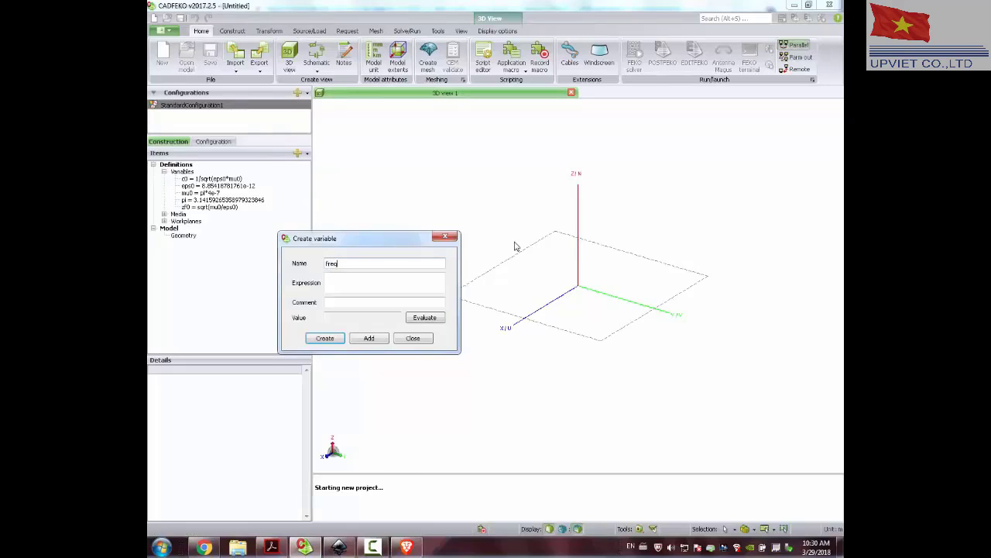
key(Tab)
text(5.8e9)
click(369, 339)
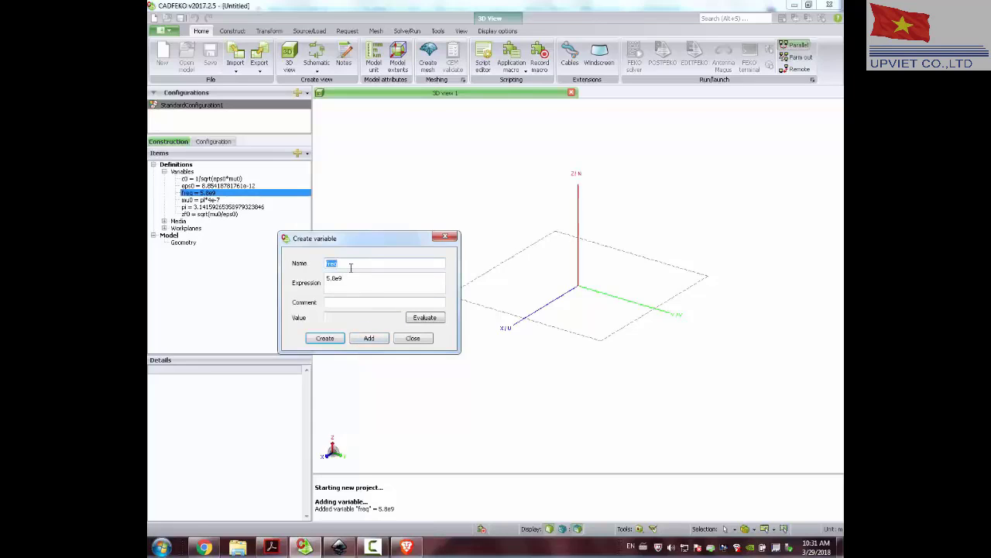
- Add a variable named wavelengnth with the expression c0/freq
text(wavelength)
key(Tab)
text(c)
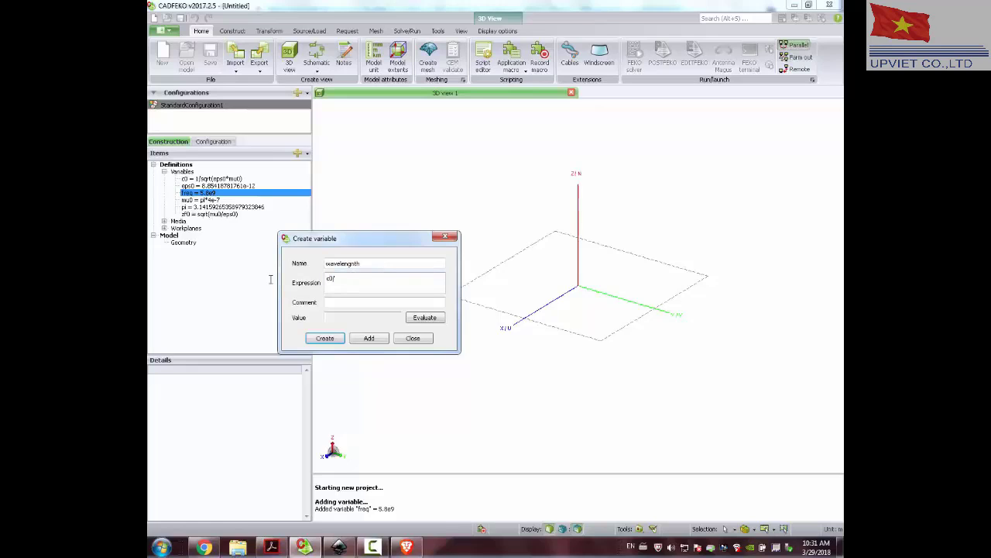
text(0/freq)
click(379, 339)
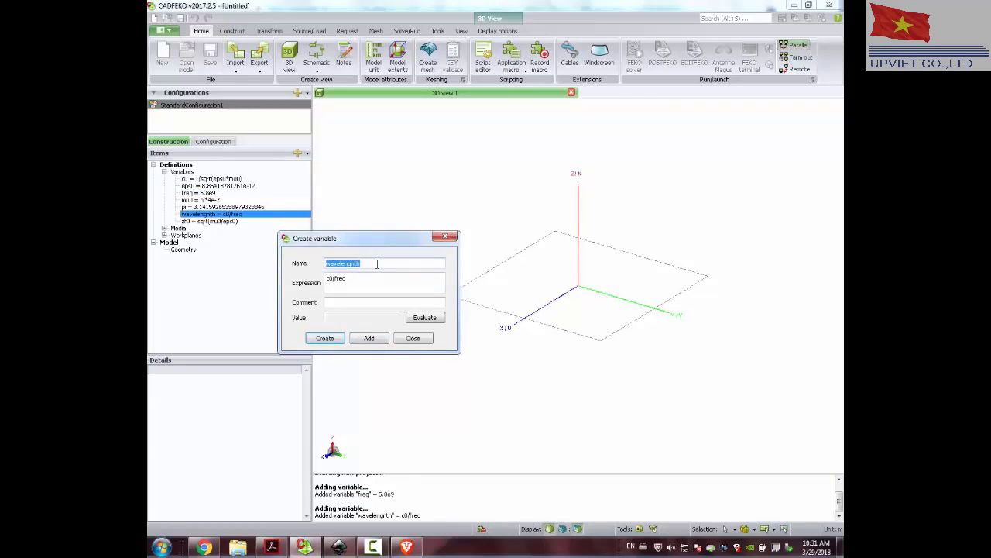
- Define a variable size as wavelength/(2*sqrt(3.4)), checking the patch dimension in the Inkscape drawing, and evaluate the expression in CADFEKO
text(size)
key(Tab)
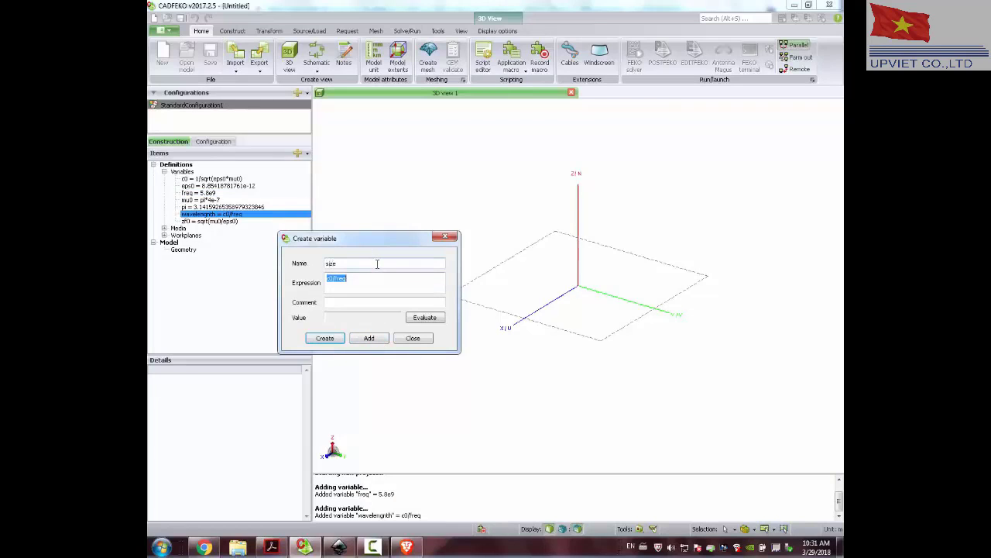
click(339, 547)
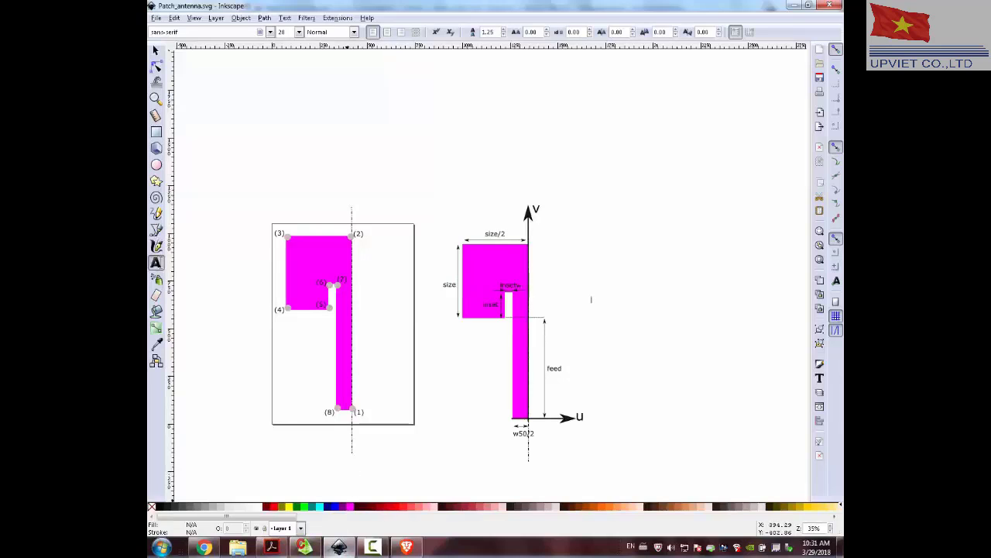
click(308, 546)
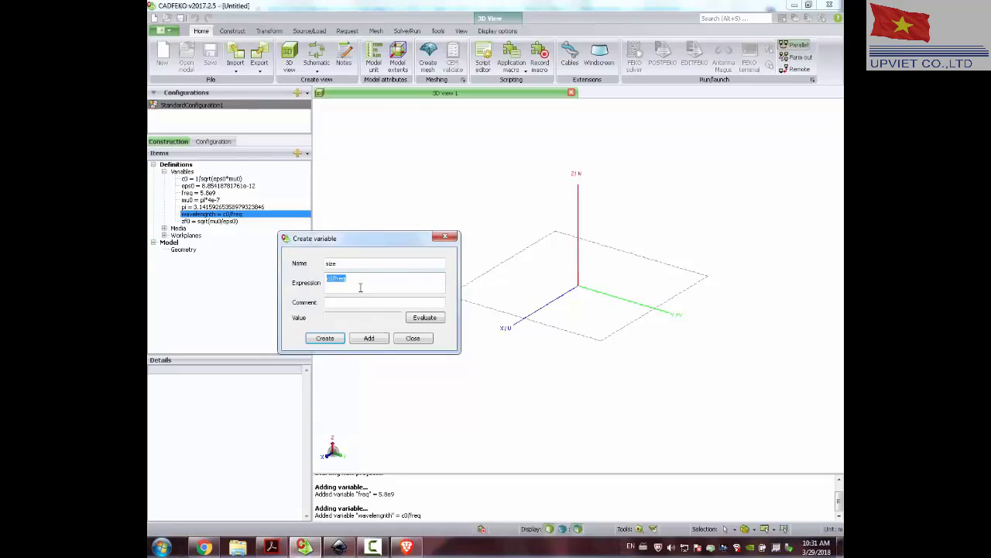
text(wavele)
text(ngth)
text(/(2*)
text(si)
text(rt(3.4)))
drag(368, 277, 396, 278)
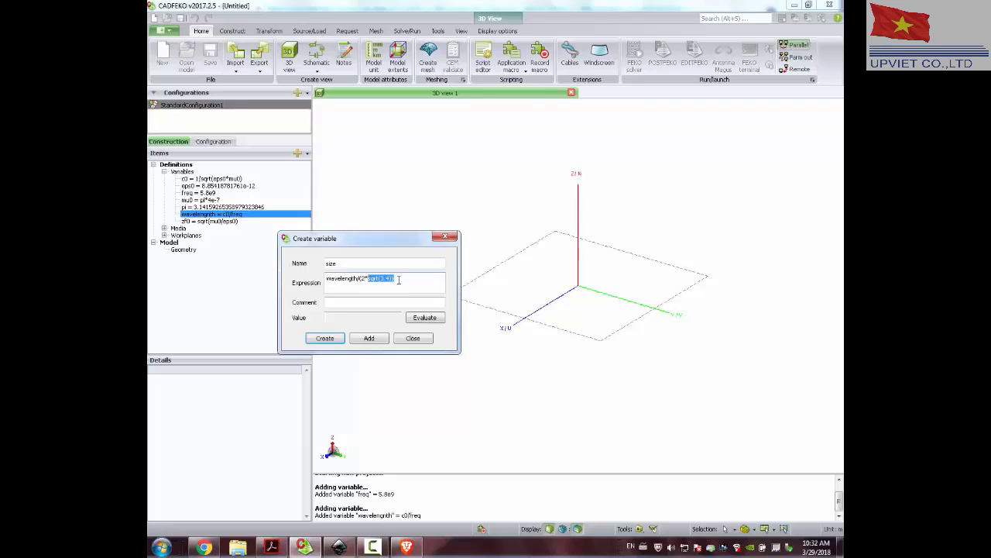
click(426, 318)
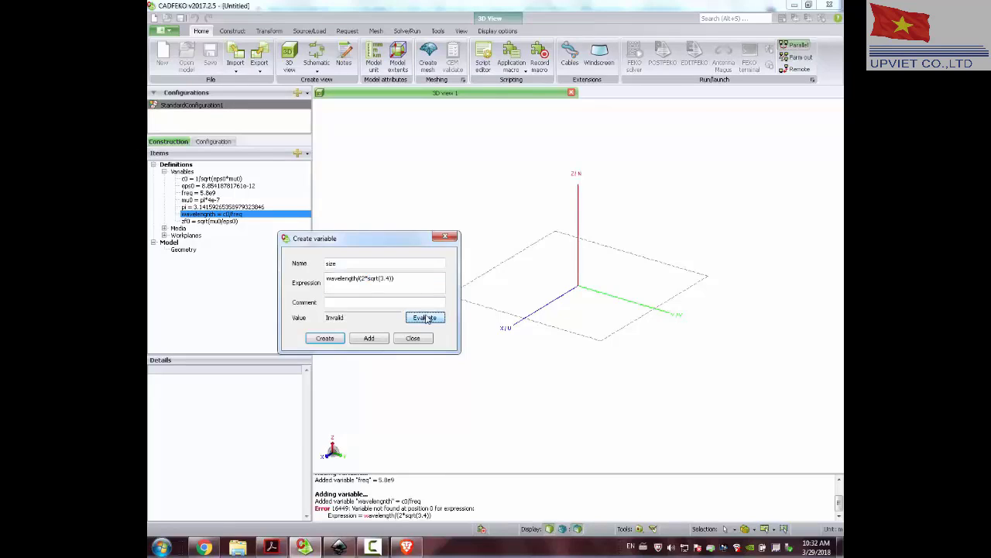
- Rename the variable wavelengnth to wavelength, and add the size variable and evaluate its expression
right_click(204, 216)
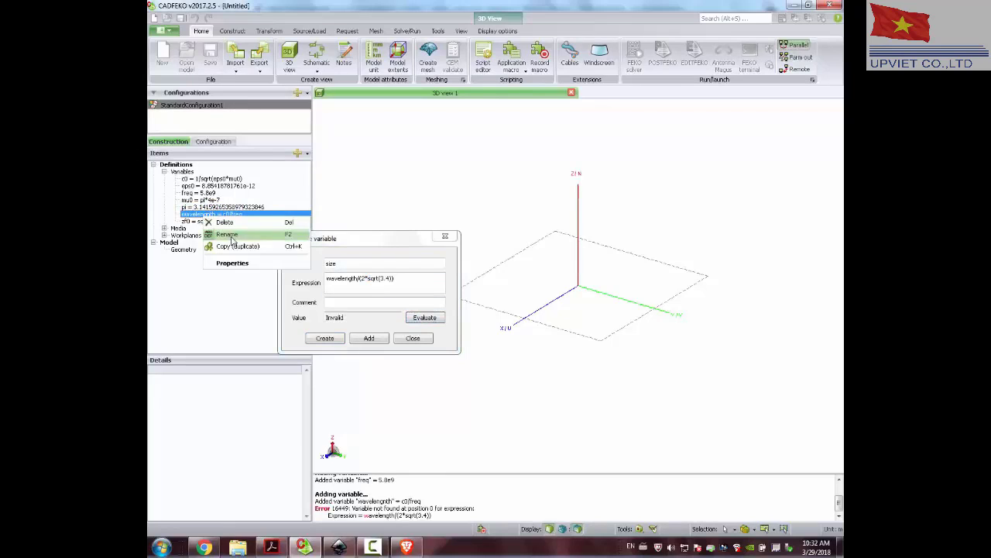
click(229, 234)
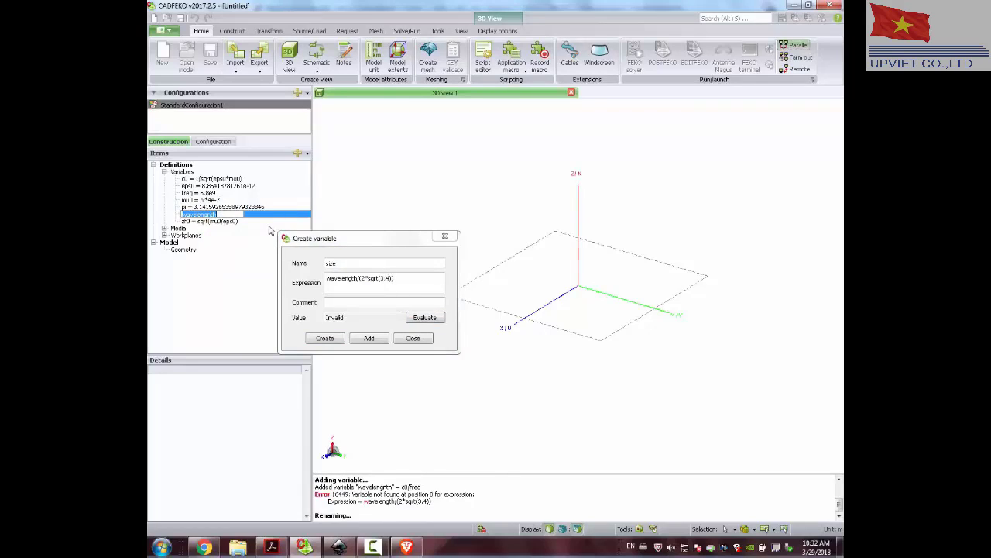
key(End)
click(200, 222)
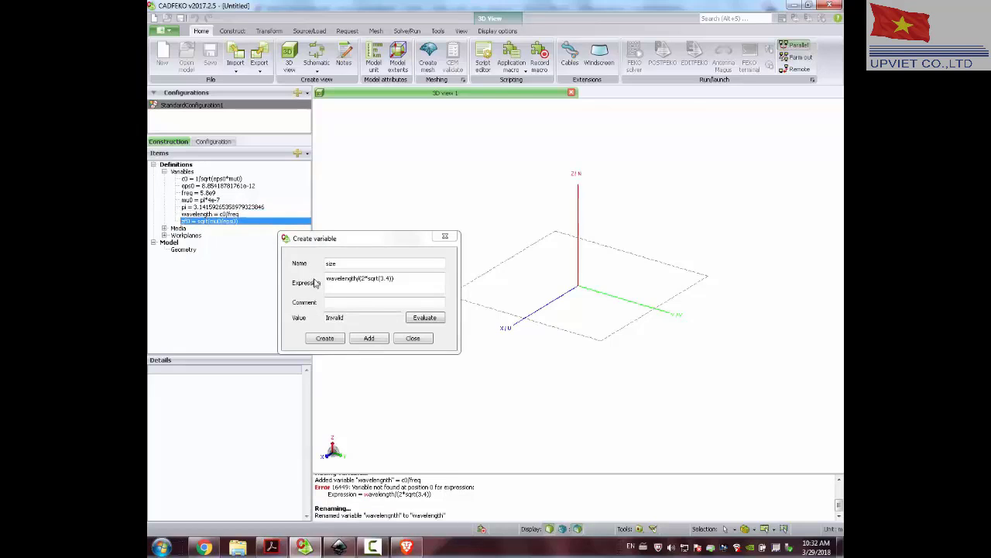
click(370, 338)
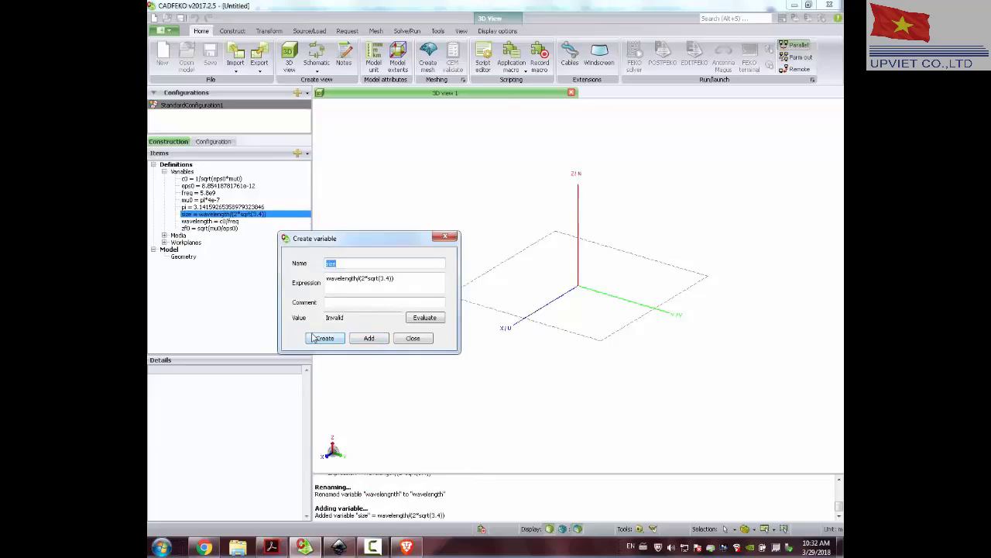
click(426, 320)
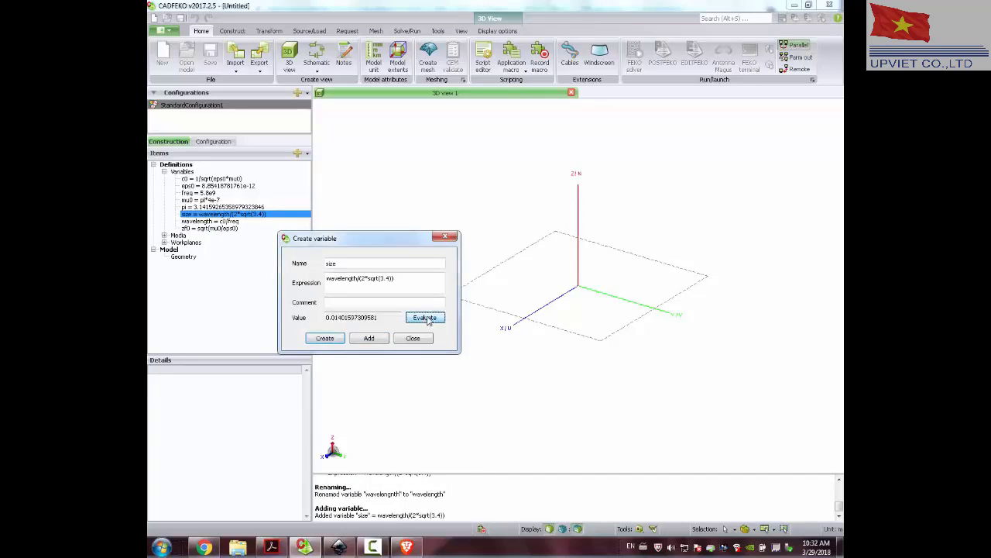
- Add a variable feed with the expression wavelength/2, checking the feed dimension in the Inkscape drawing before returning to CADFEKO
double_click(337, 264)
text(feed)
key(Tab)
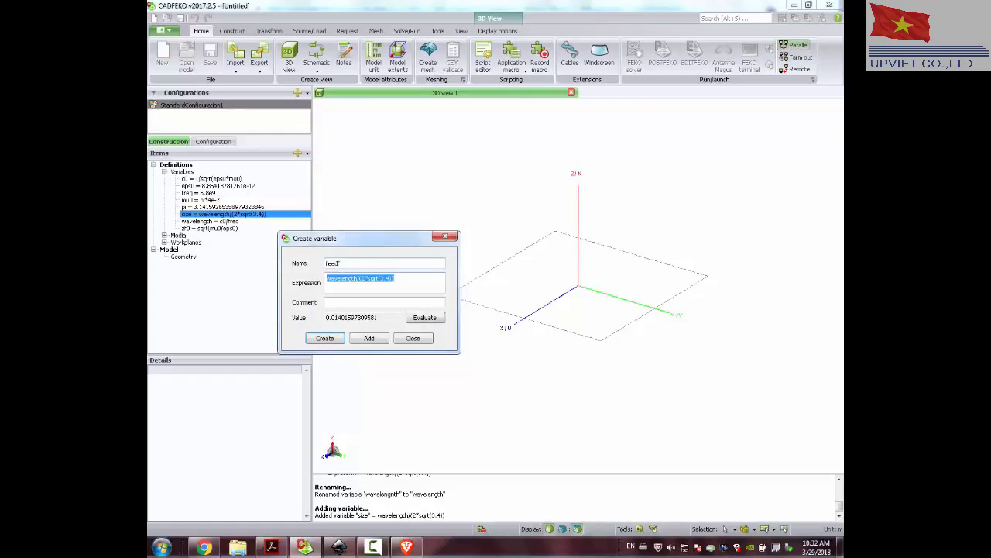
text(wavelengt)
click(339, 547)
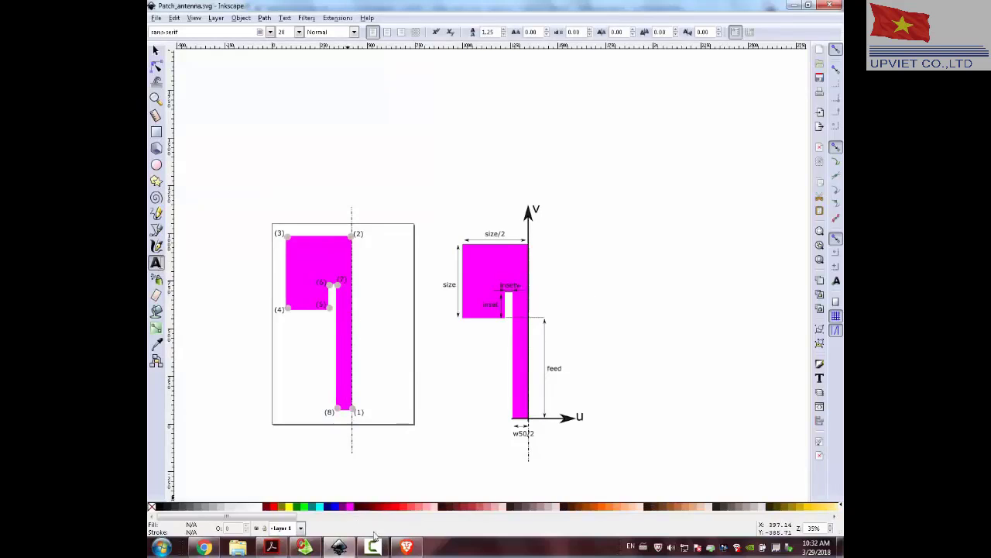
click(305, 547)
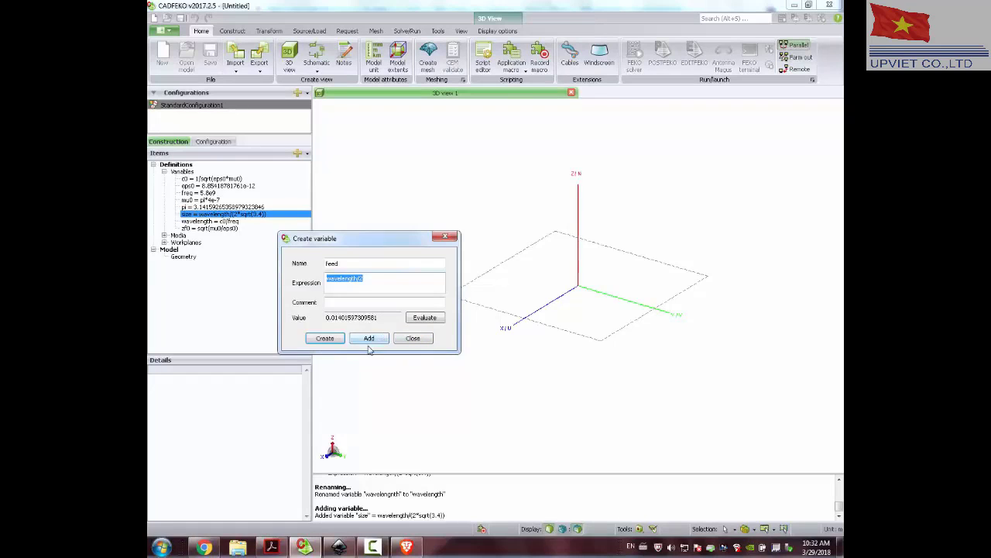
click(370, 338)
- Add a variable named inset with the expression size/3
double_click(376, 262)
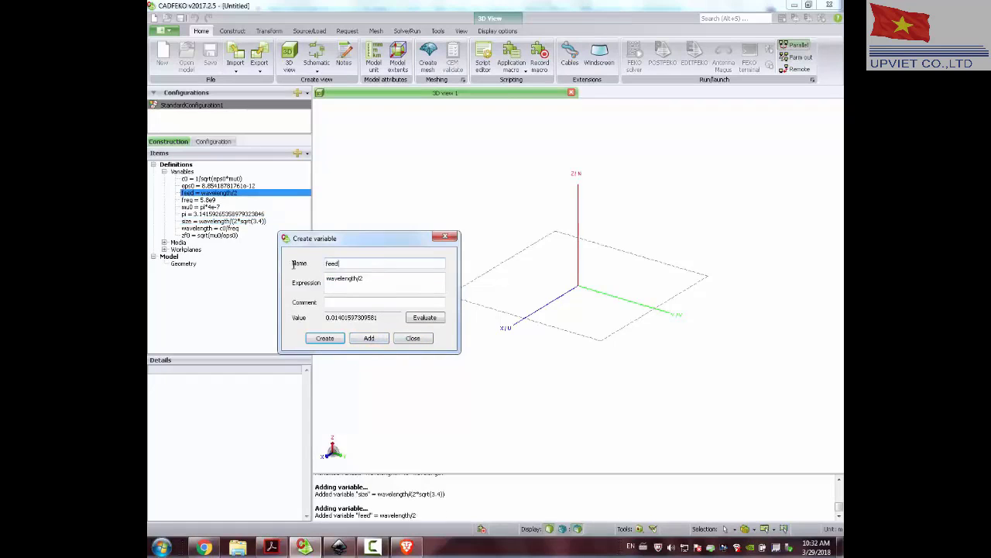
text(inset)
key(Tab)
text(size/3)
click(369, 338)
- Add a variable named insetw with the expression size/20
click(360, 262)
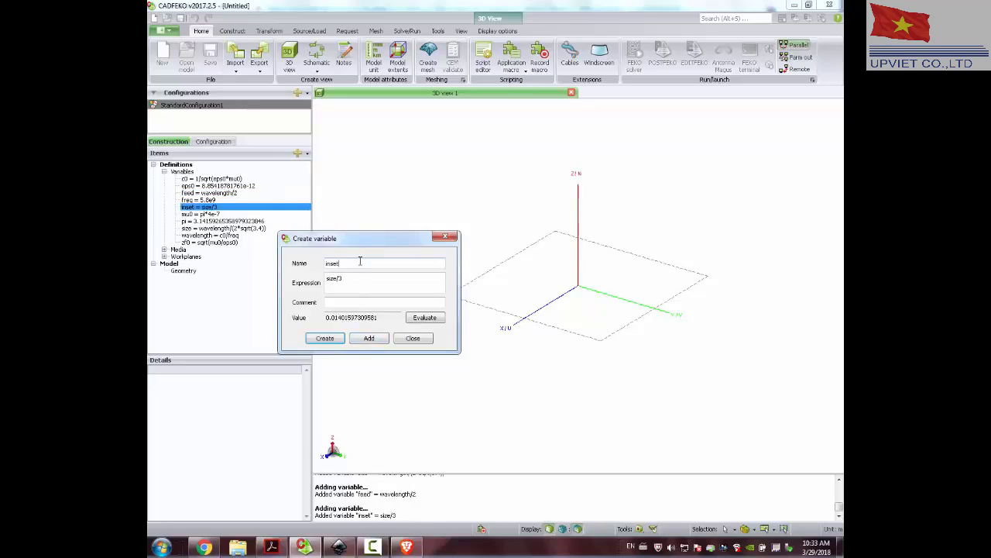
text(w)
drag(360, 279, 285, 276)
text(size/20)
click(369, 338)
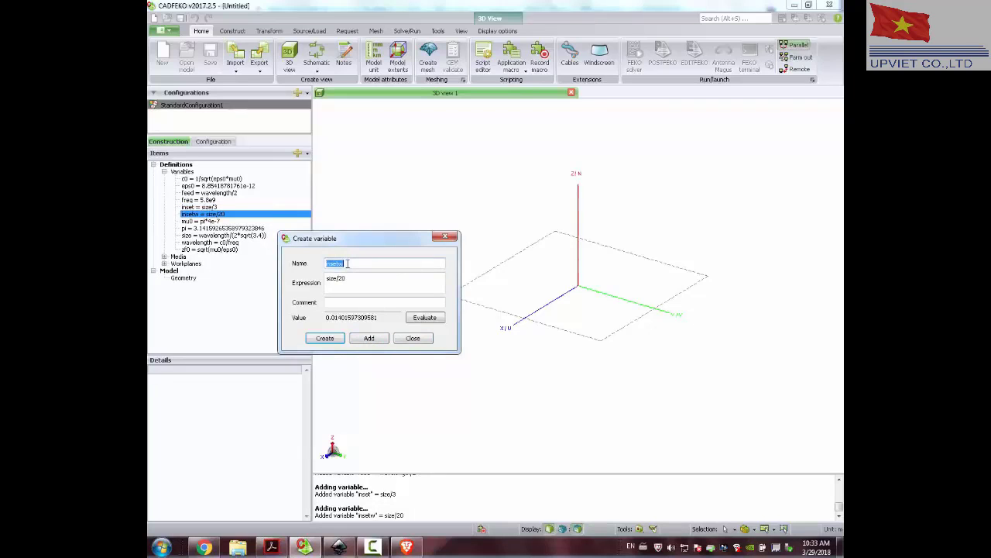
- Add a variable named w50 with the expression 3.68e-3
text(w50)
key(Tab)
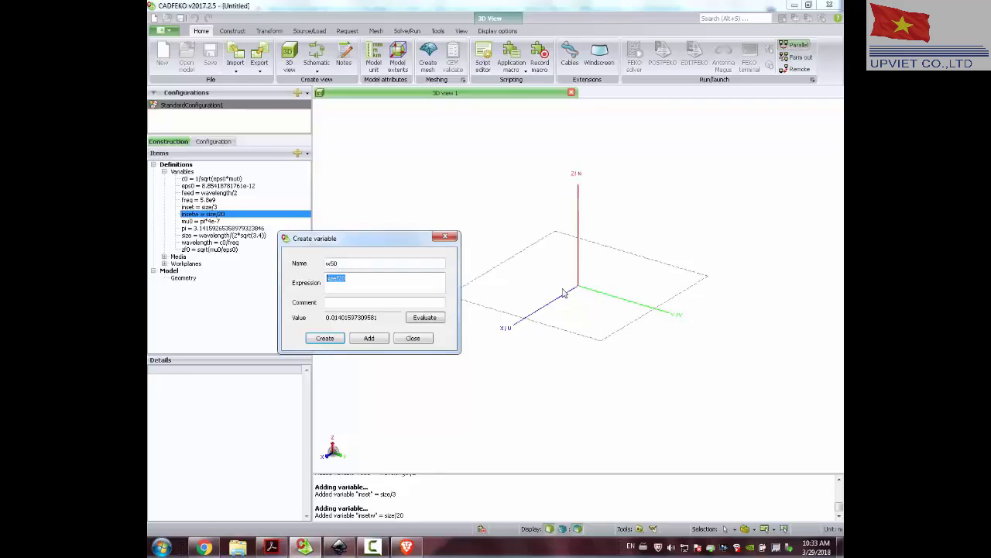
text(s)
click(378, 339)
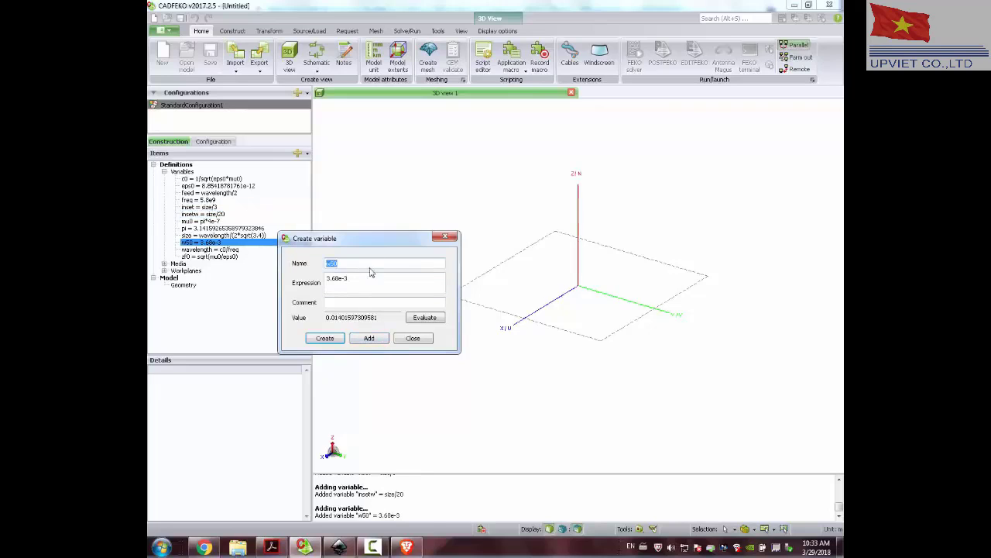
- Add the frequency limit variables fmin with the expression 4e9 and fmax with the expression 6.5e9
text(fmin)
key(Tab)
text(4e9)
click(369, 338)
text(f)
key(Tab)
text(6.5e)
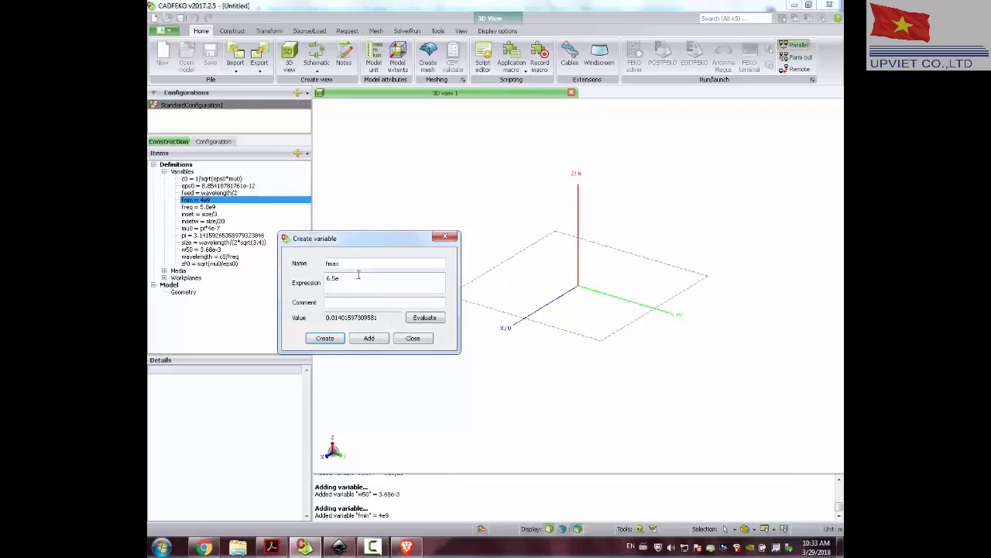
text(9)
click(375, 338)
- Check the dielectric height in the browser's microstrip calculator, add a variable hsub of 1.6e-3 in CADFEKO and finish creating variables
text(hsub)
key(Tab)
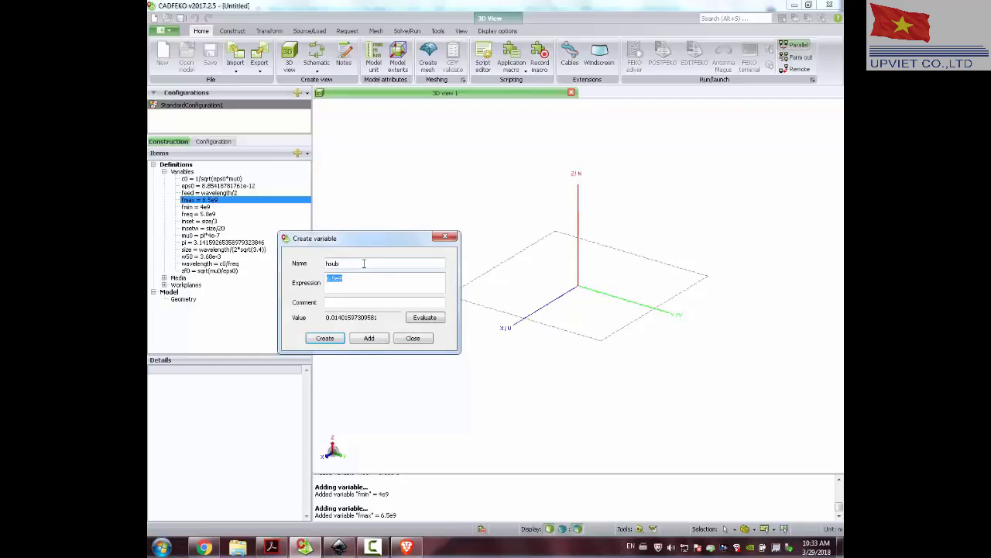
click(406, 547)
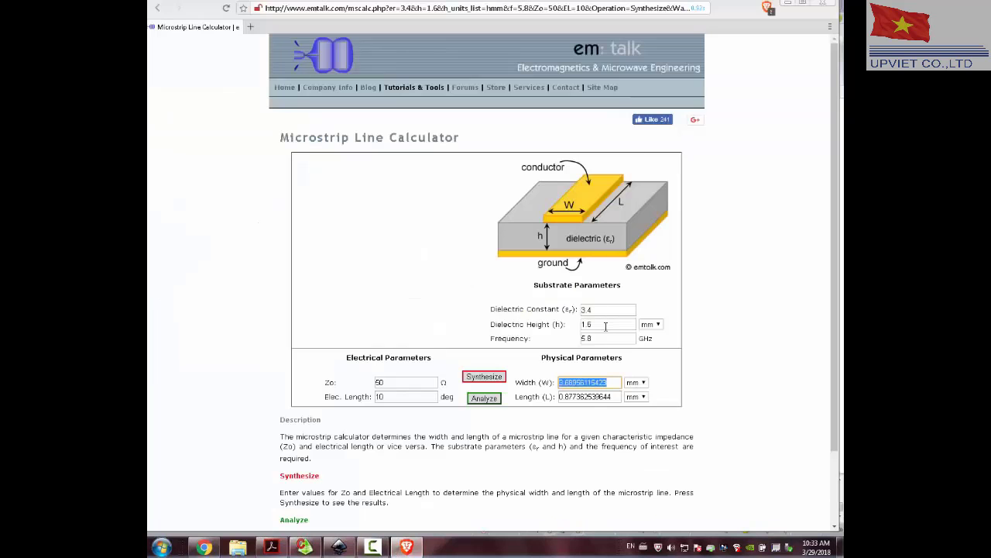
double_click(608, 324)
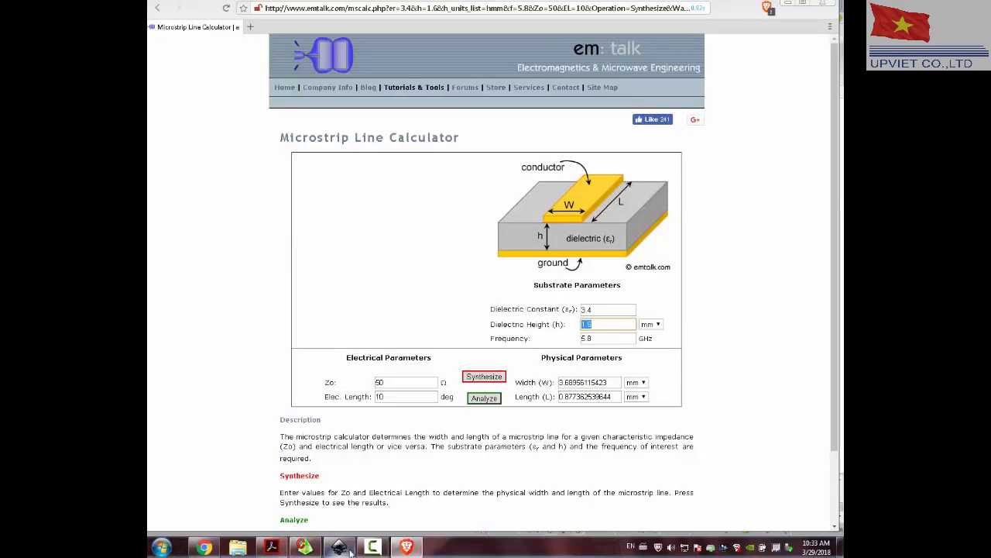
click(306, 547)
text(1.6e-3)
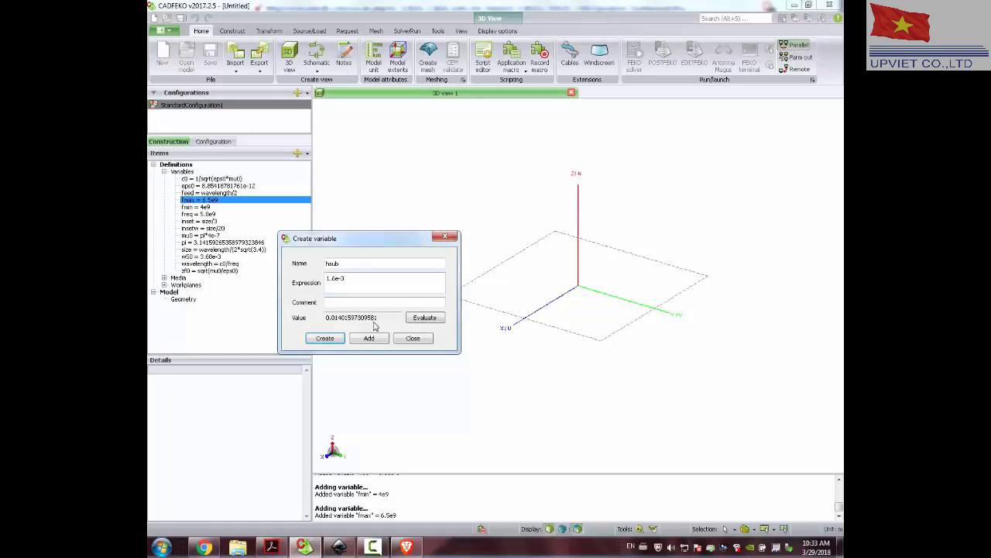
click(375, 337)
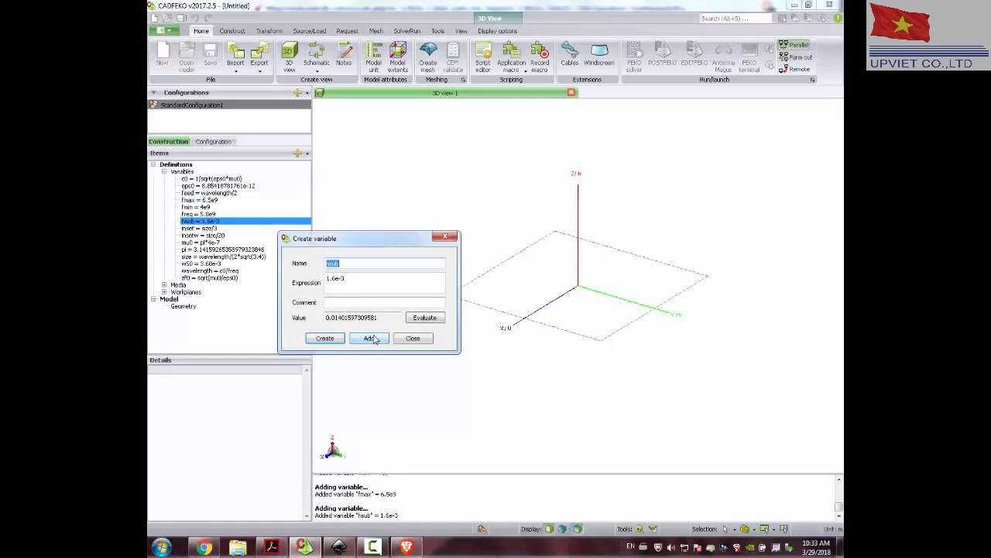
click(419, 338)
- Start a polygon surface in CADFEKO, checking the numbered corners in the Inkscape drawing, and set corner 1 to U 0, V 0, N 0
drag(421, 320, 423, 224)
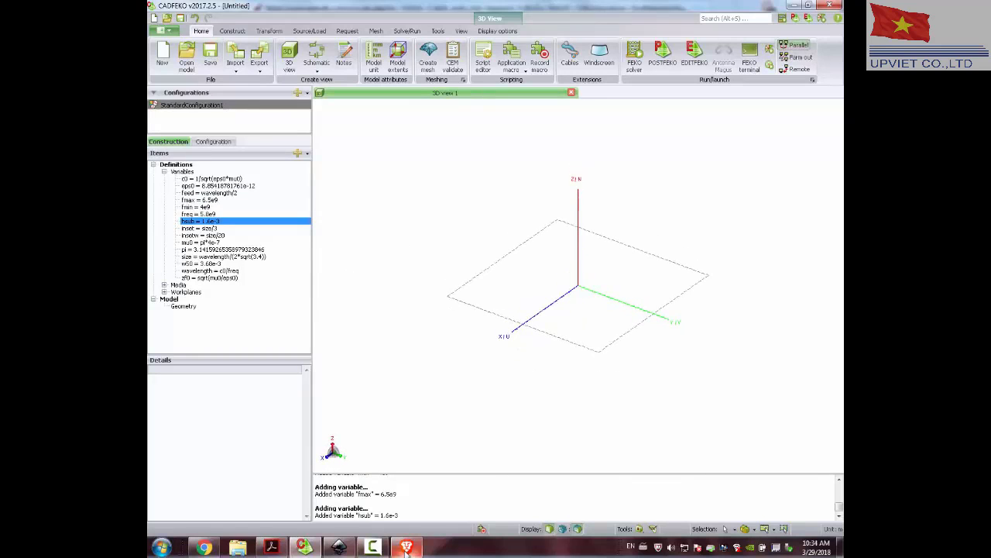
click(342, 549)
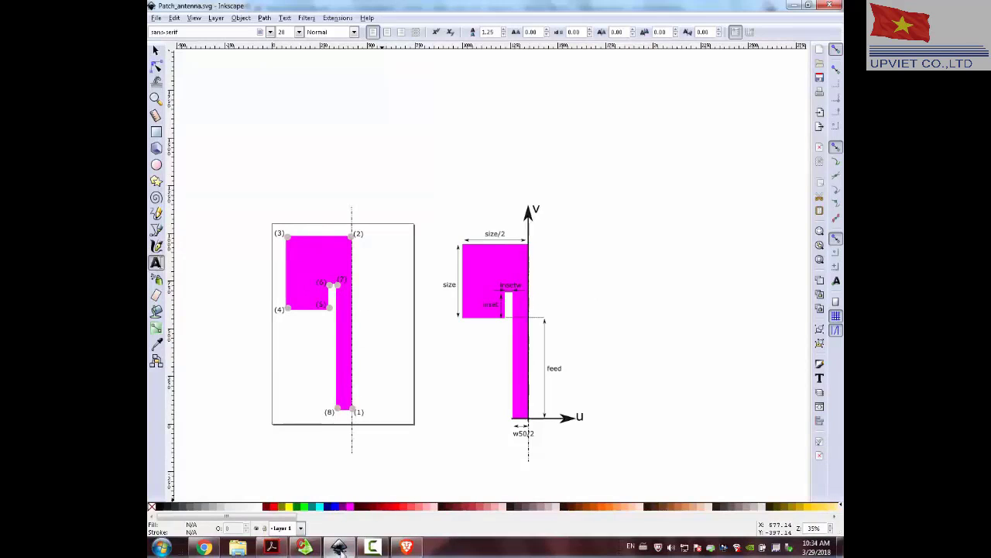
click(305, 547)
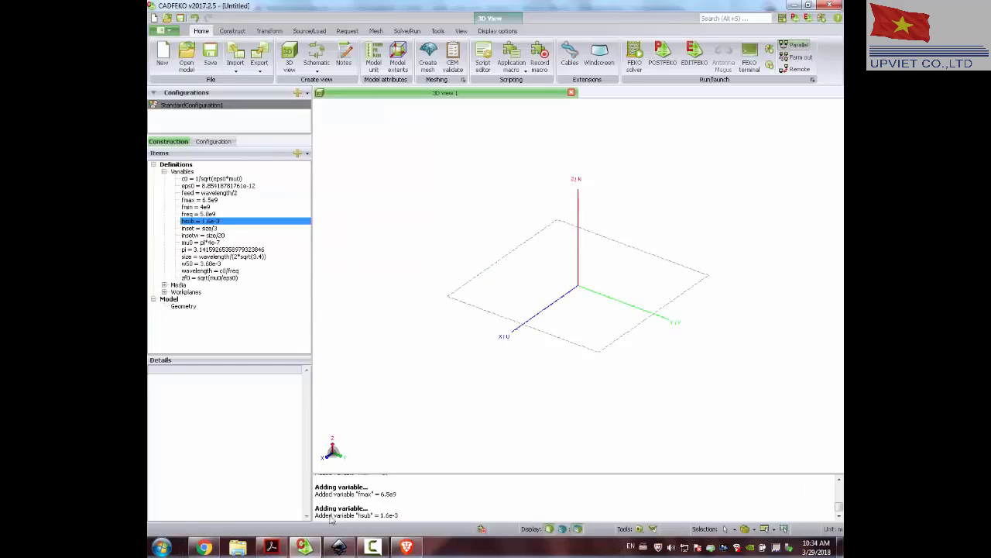
mouse_move(463, 313)
mouse_down()
mouse_move(495, 214)
mouse_move(515, 274)
mouse_move(407, 259)
mouse_move(476, 310)
mouse_move(489, 343)
mouse_move(474, 321)
mouse_up()
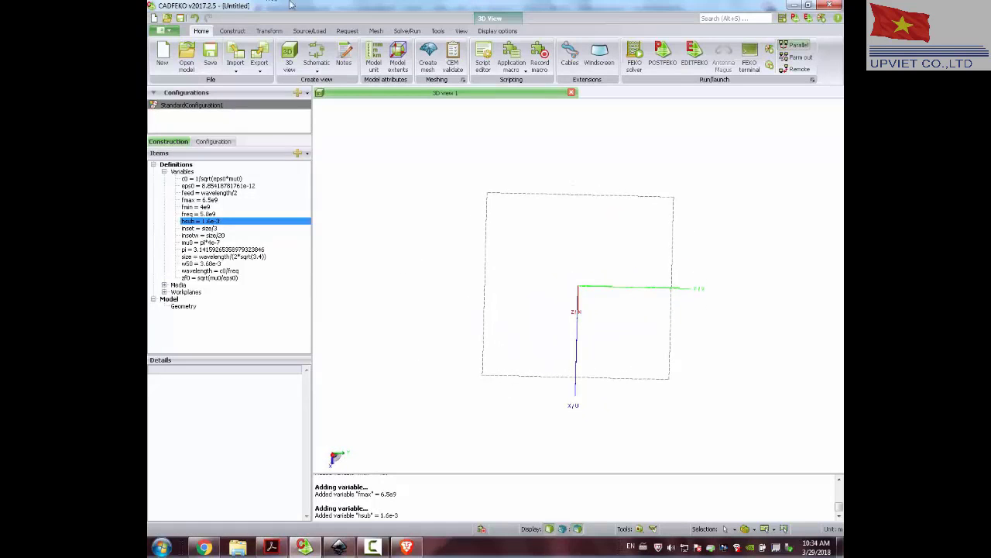
click(233, 33)
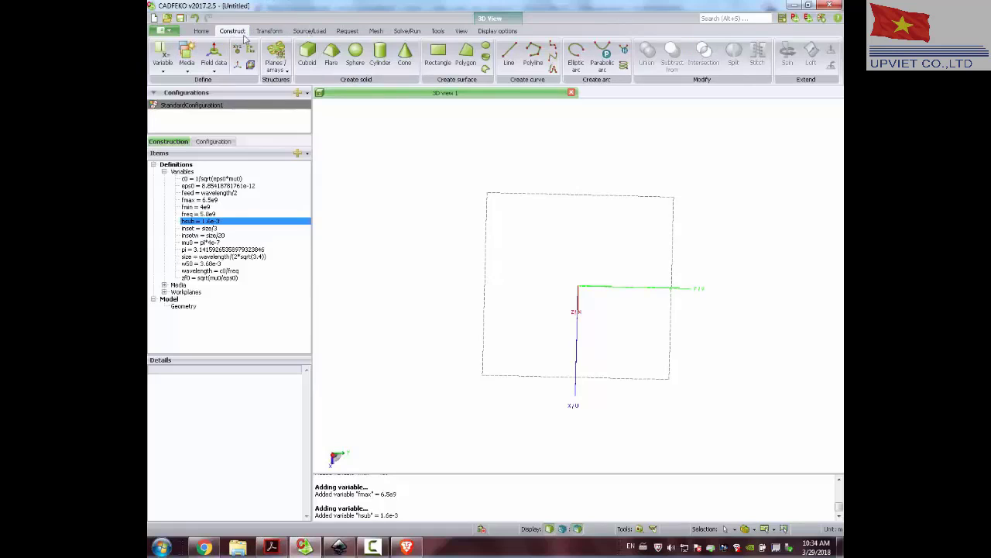
click(466, 54)
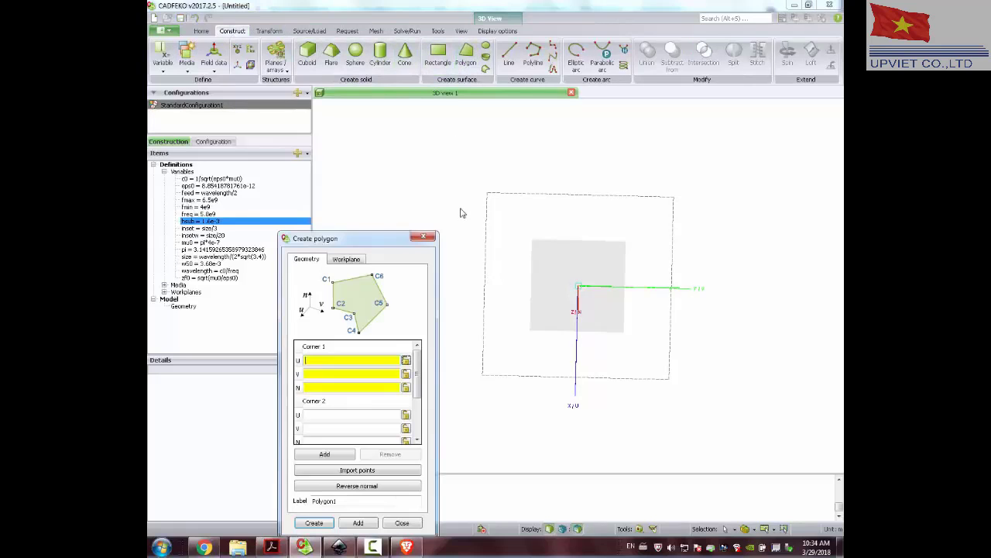
drag(372, 247, 380, 137)
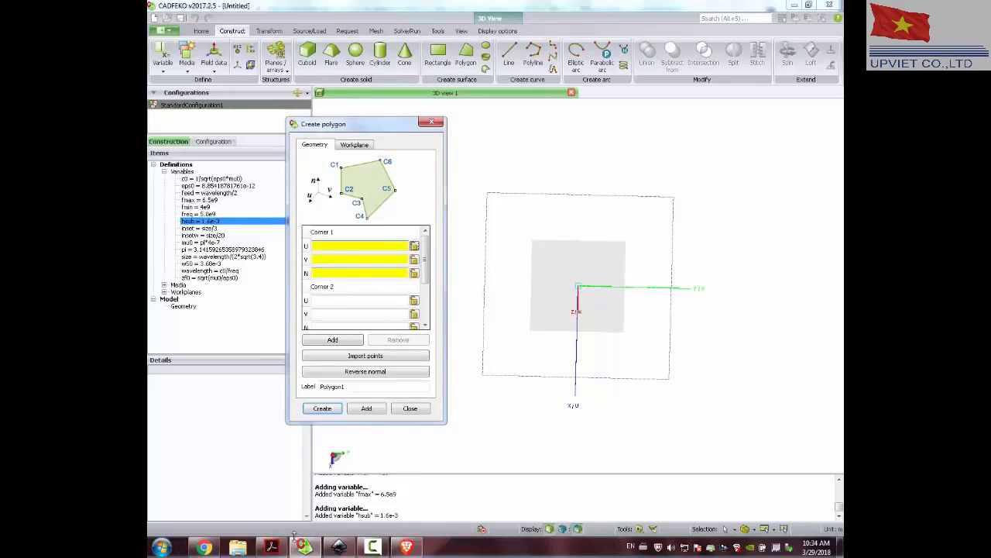
click(339, 547)
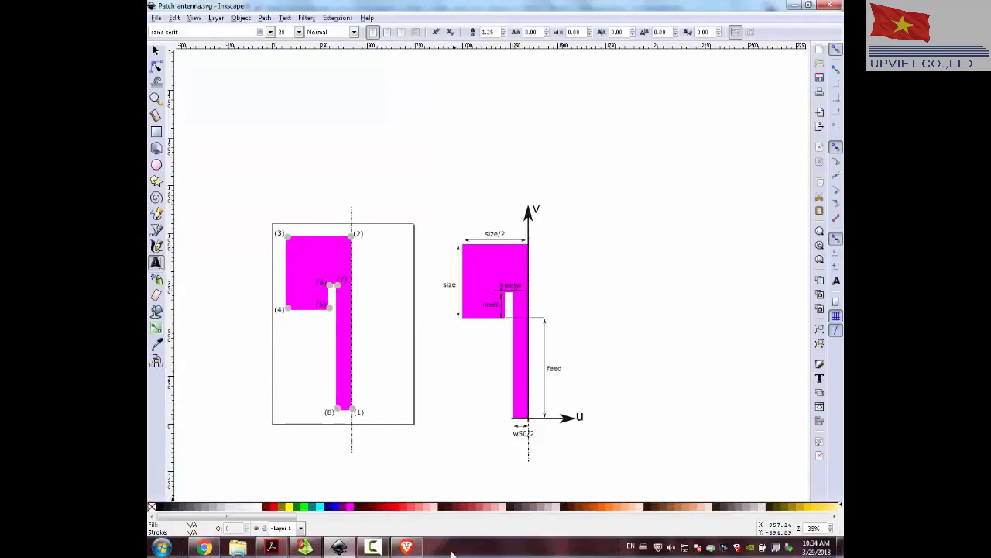
click(319, 551)
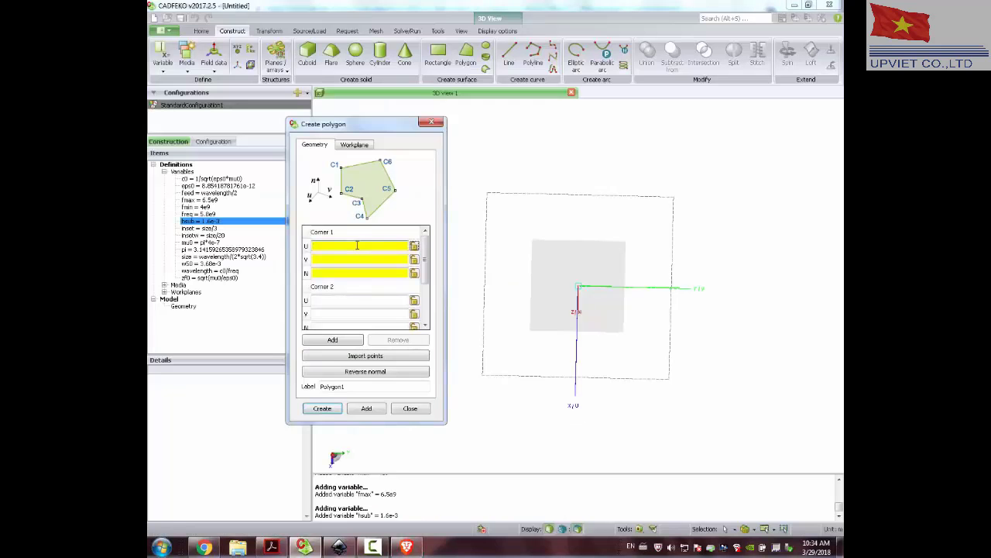
key(Tab)
text(0)
key(Tab)
text(0)
key(Tab)
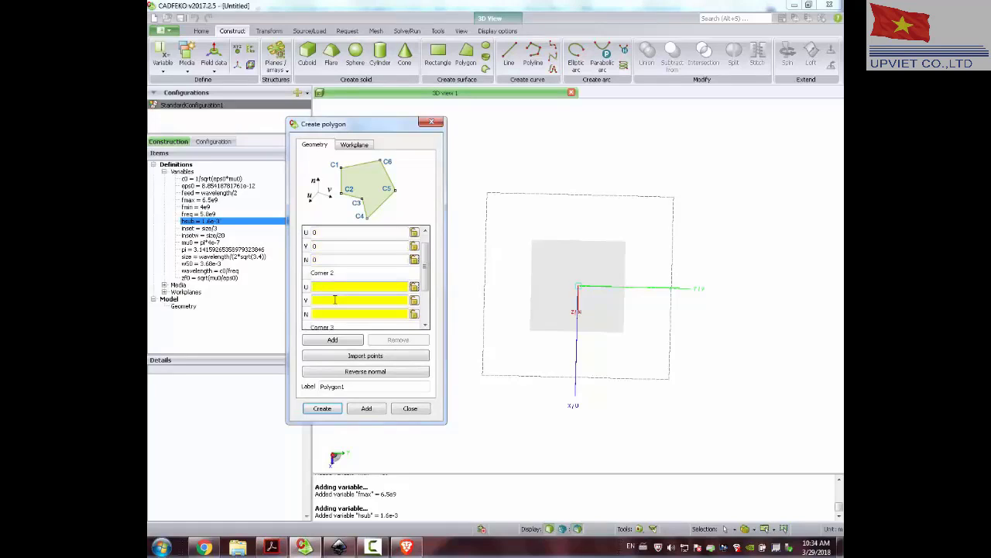
- Set corner 2 of the polygon to U 0, V feed+size, N 0
text(0)
key(Tab)
text(feed)
key(Tab)
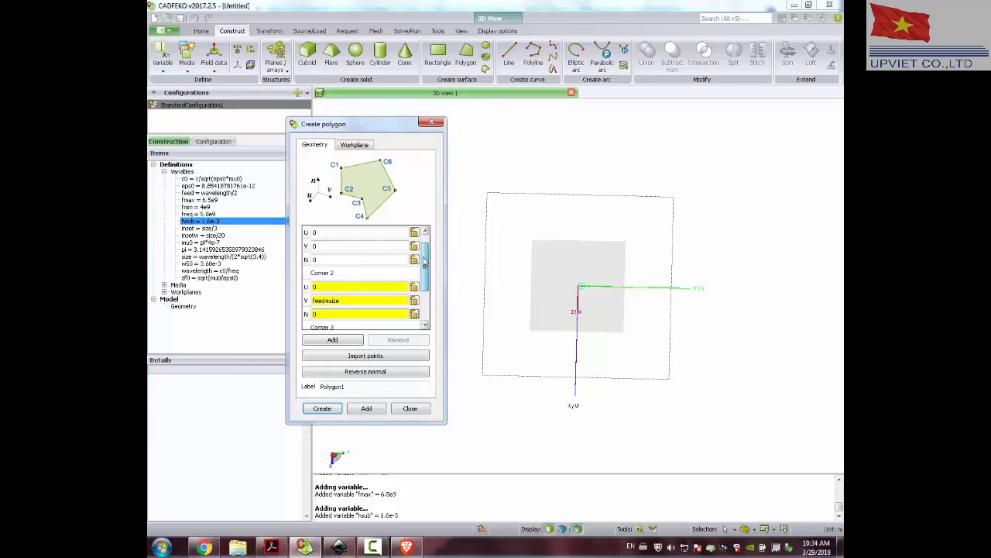
- Set corner 3 of the polygon to U -0.5*size, V feed+size, N 0, and add a fourth corner
scroll(424, 279, down, 1)
click(331, 297)
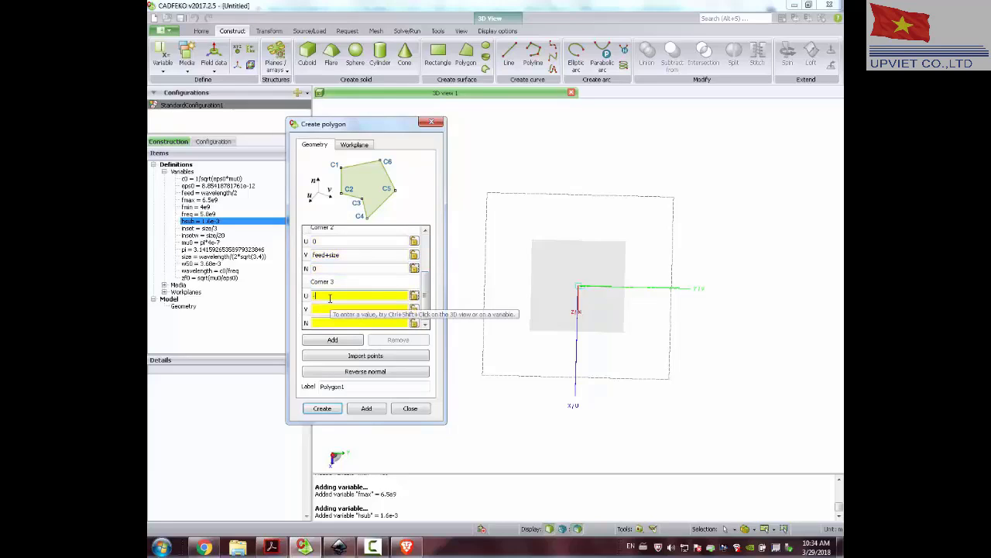
text(-0.5*size)
click(317, 309)
text(f)
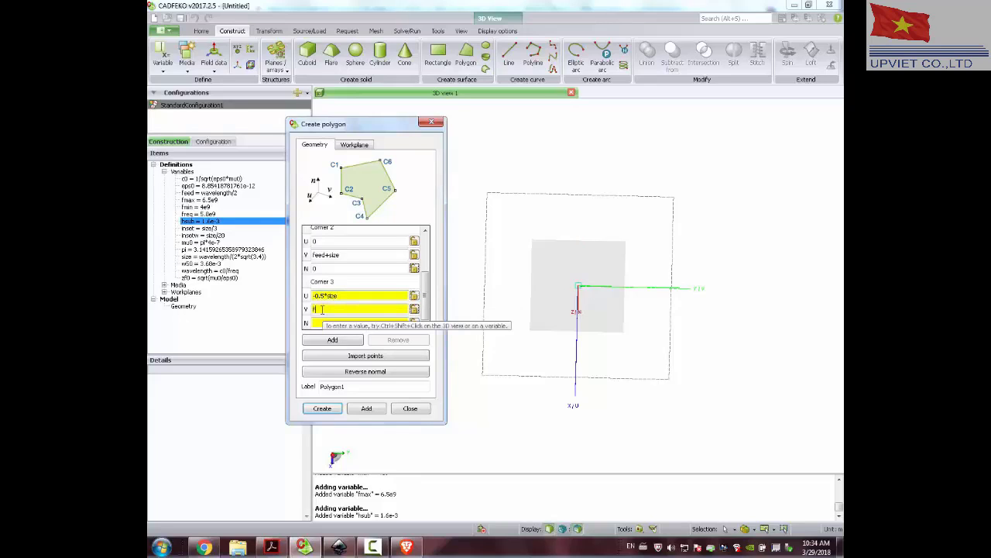
text(eed+size)
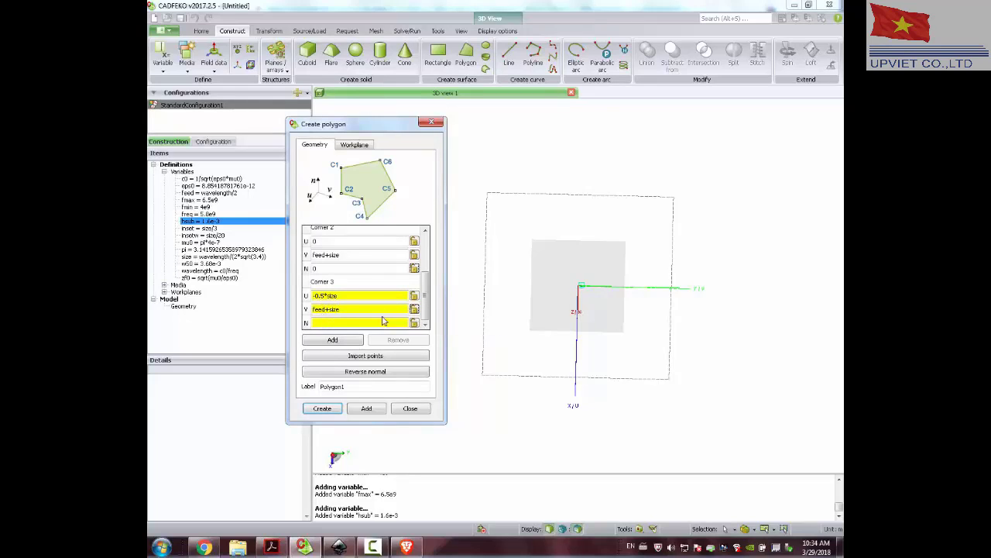
click(339, 342)
click(337, 268)
text(0)
- Set corner 4 of the polygon to U -0.5*size, V feed, N 0, reusing the U expression from corner 3
click(328, 296)
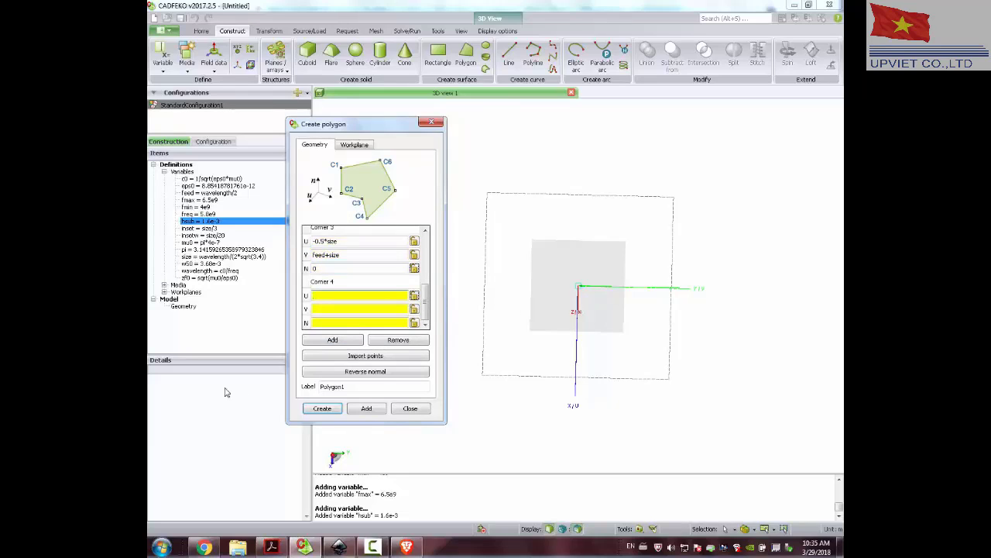
click(337, 240)
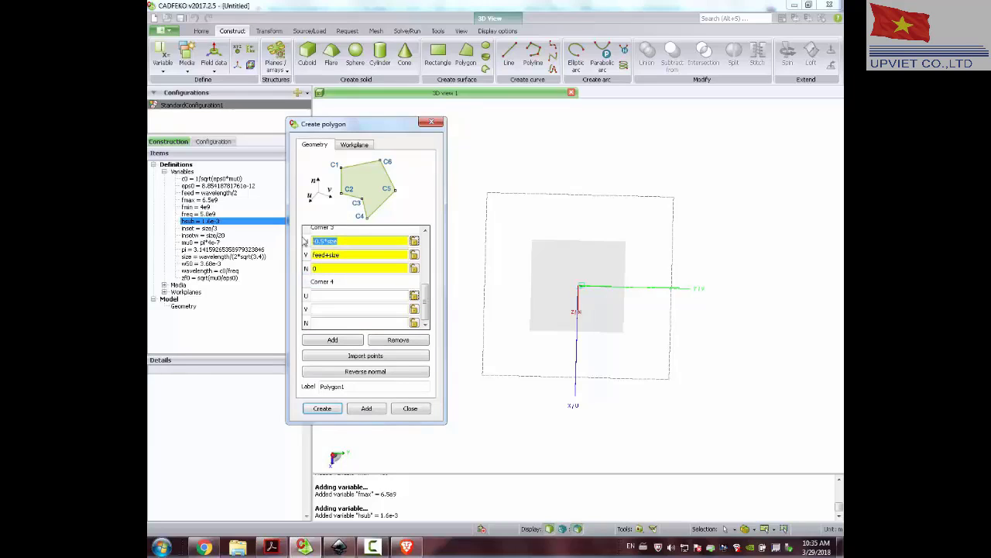
key(ctrl+c)
click(332, 295)
key(ctrl+v)
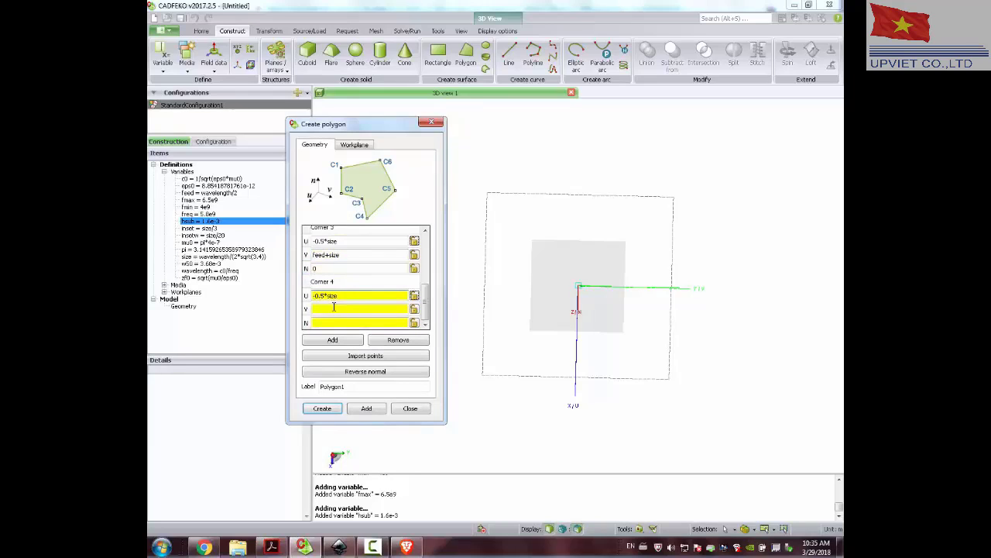
click(334, 307)
key(Tab)
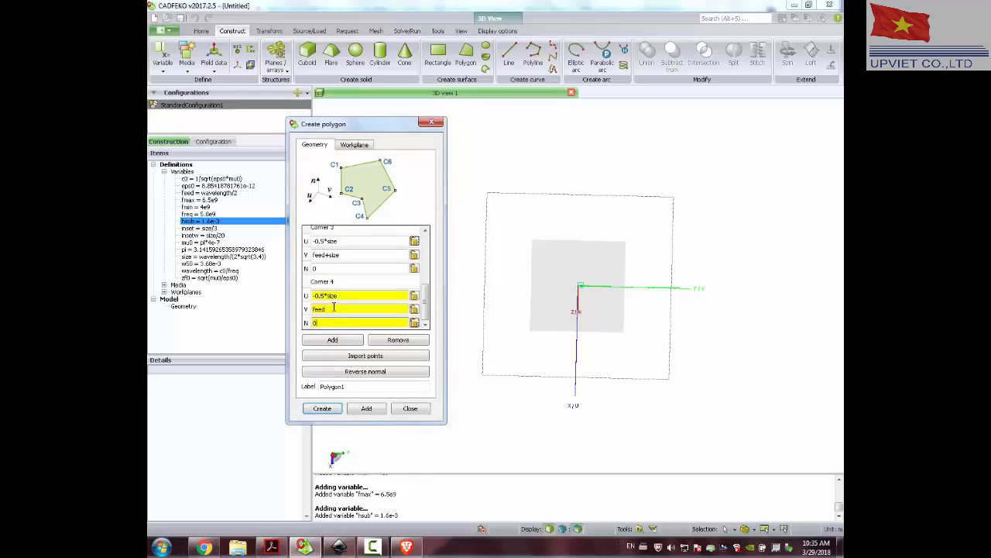
- Add corner 5 to the polygon and set it to U -0.5*w50-insetw, V feed, N 0
click(339, 342)
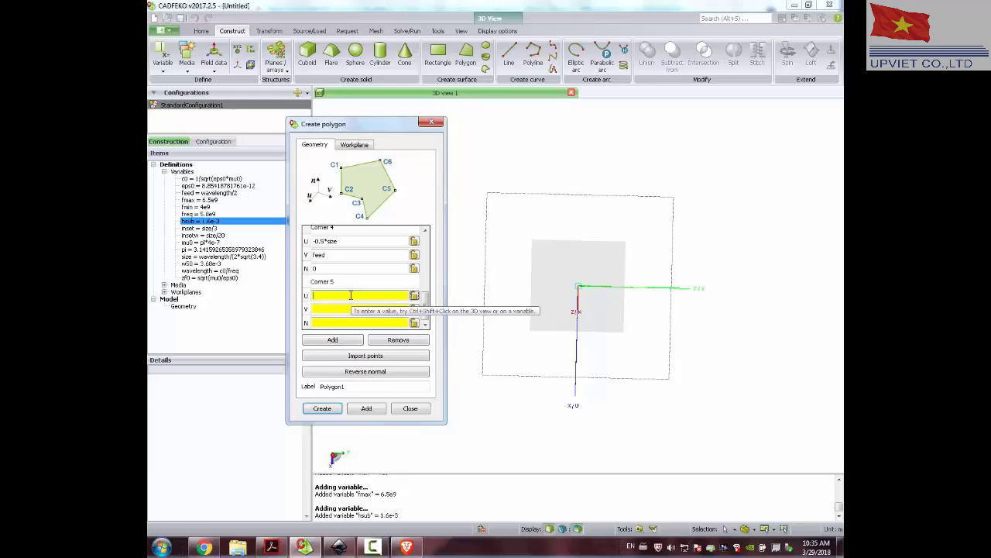
text(-0.5*w50)
click(333, 307)
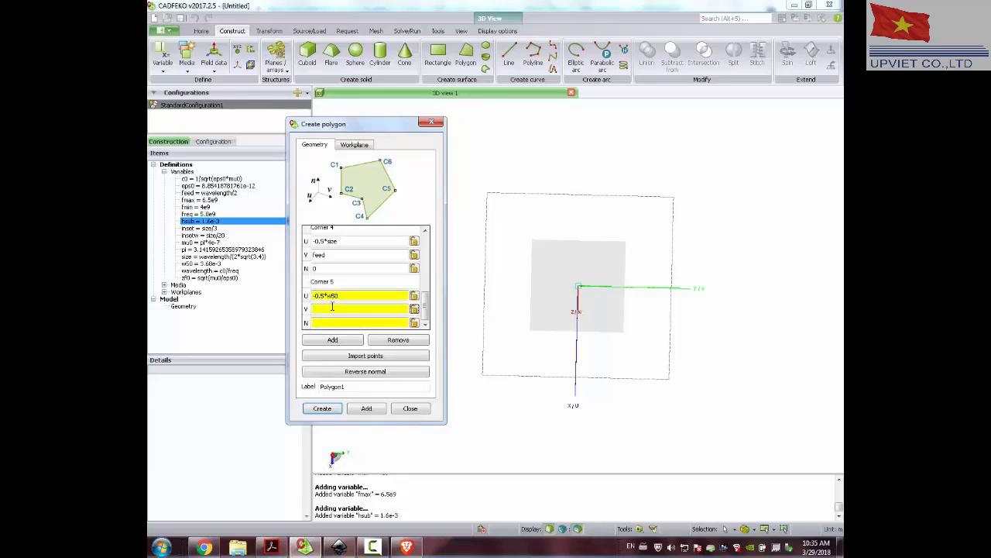
click(361, 296)
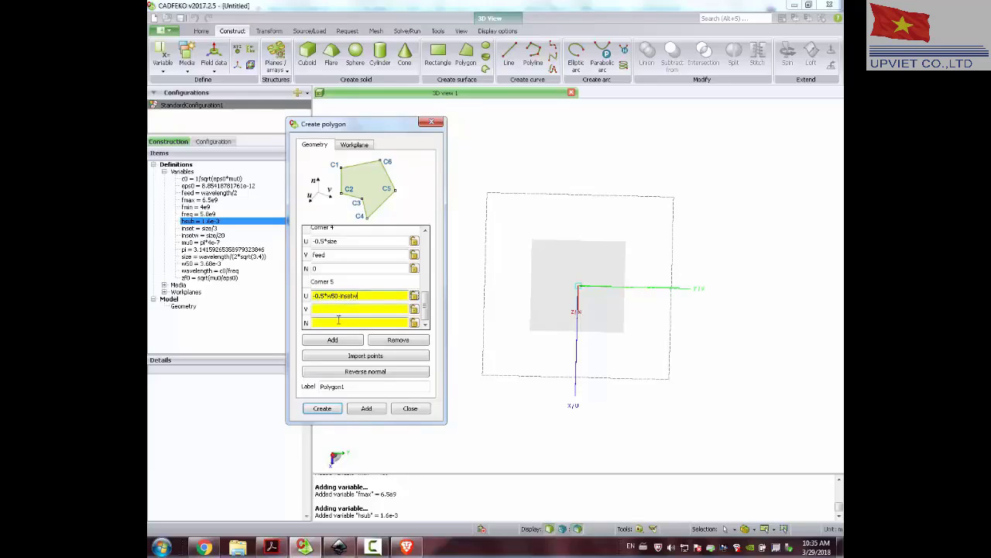
click(339, 313)
click(339, 308)
text(feed)
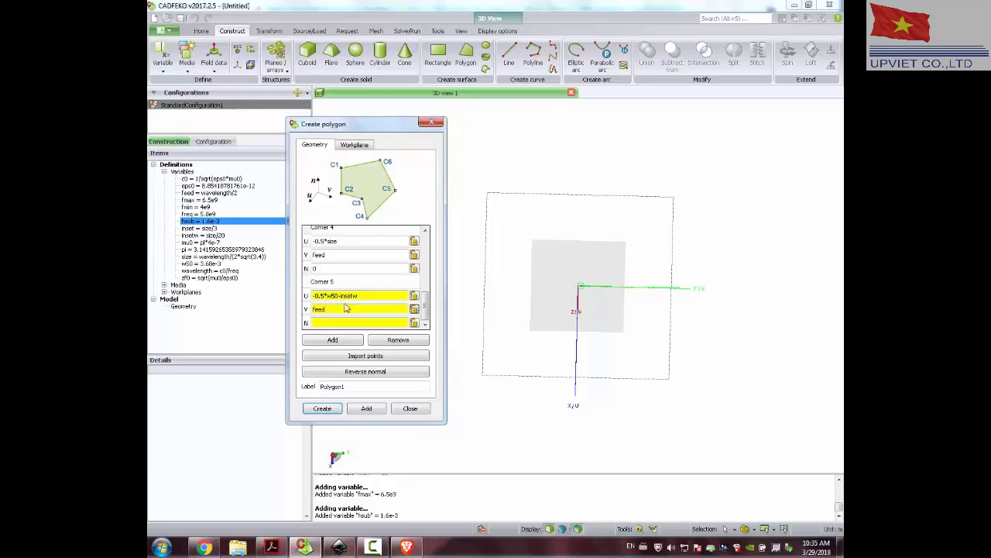
click(328, 323)
- Add corner 6 with the U expression of corner 5, -0.5*w50-insetw, and set V feed+inset, N 0
click(353, 342)
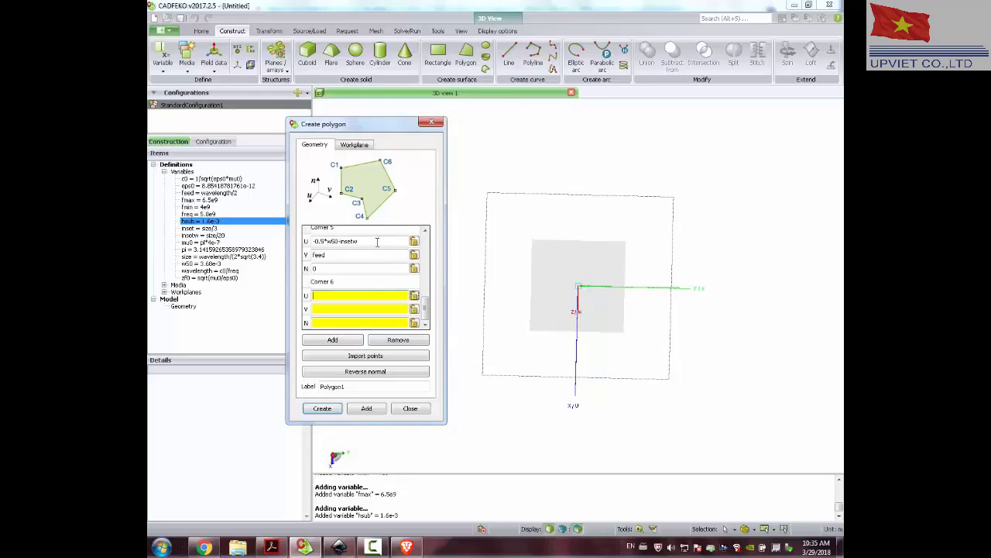
drag(376, 241, 312, 241)
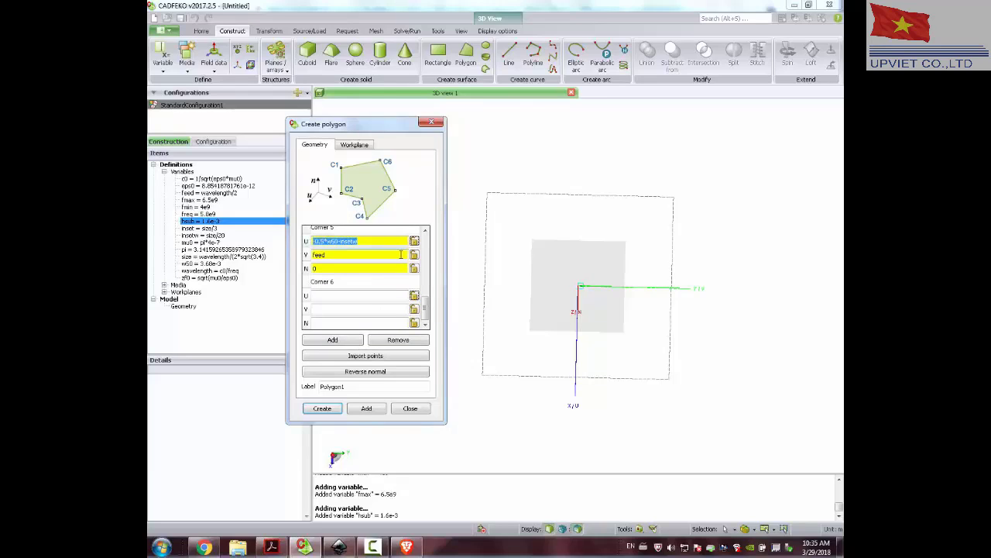
click(334, 298)
key(ctrl+v)
click(331, 310)
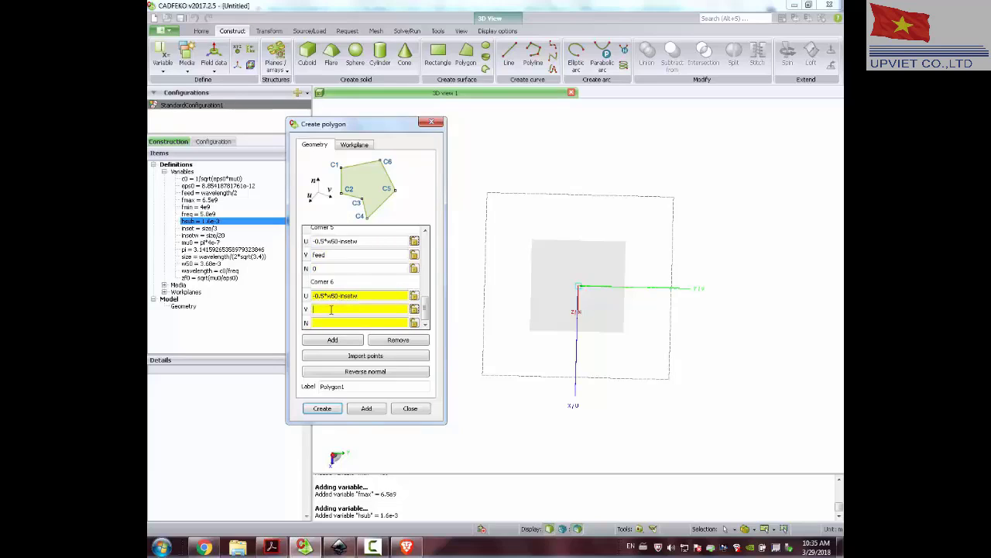
text(feed+inset)
click(345, 323)
text(0)
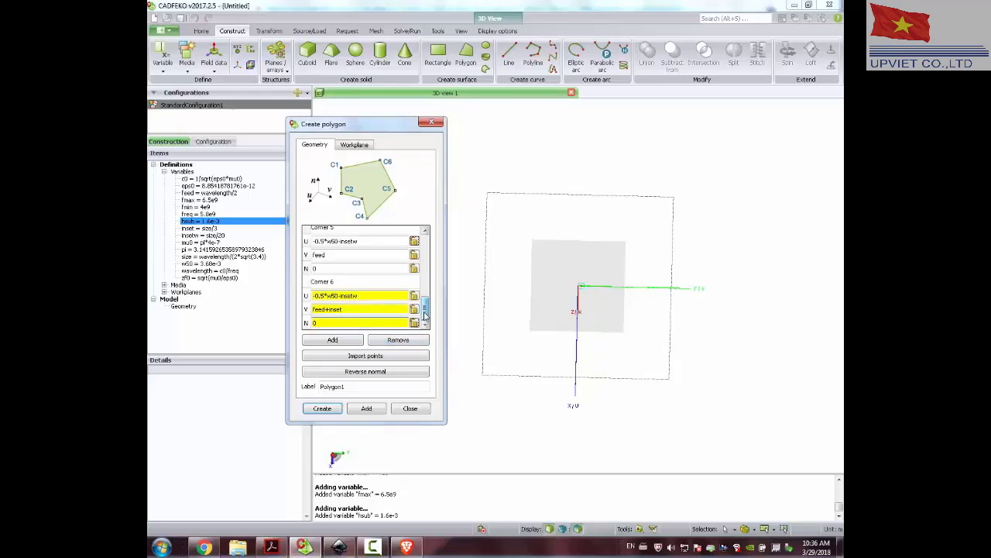
- Add corner 7 with U -w50/2, V feed+inset copied from corner 6, and N 0
click(318, 340)
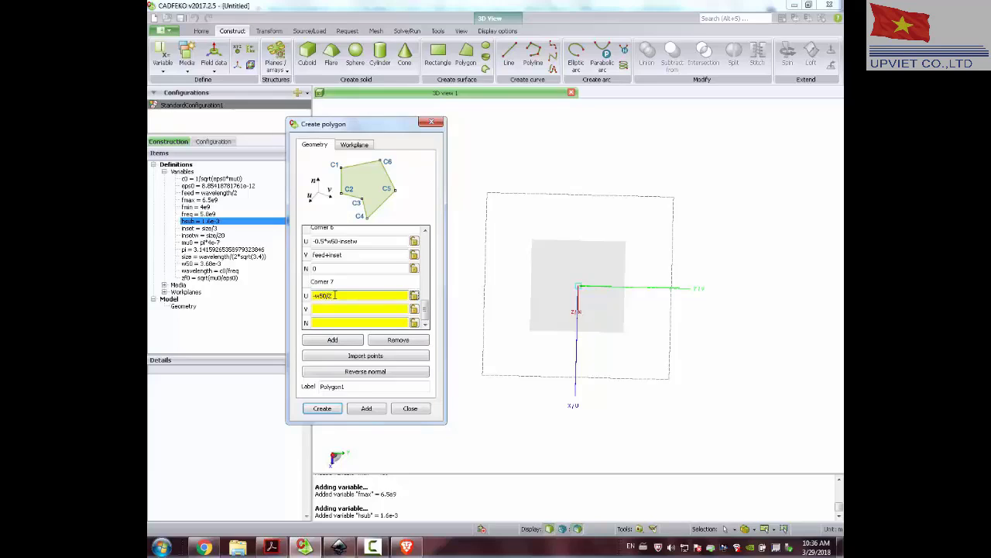
click(333, 255)
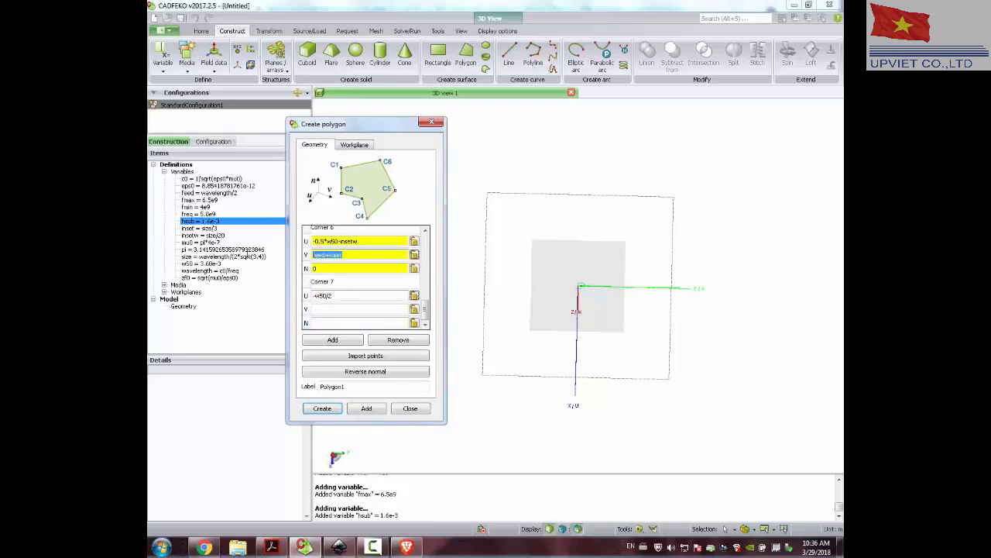
key(ctrl+c)
click(337, 308)
key(ctrl+v)
click(323, 324)
text(0)
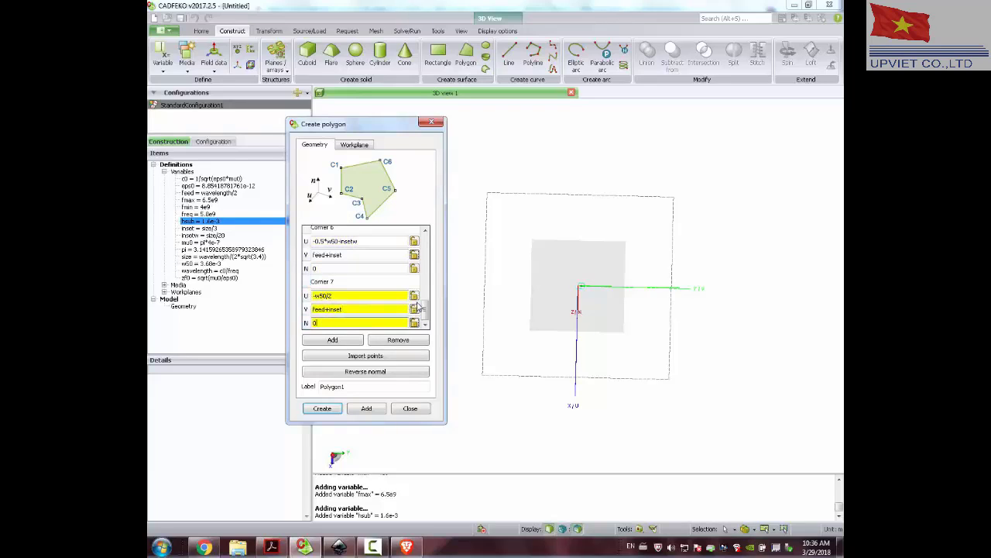
- Add corner 8 with U -w50/2 copied from corner 7, V 0, N 0, and create the half-patch polygon
click(331, 341)
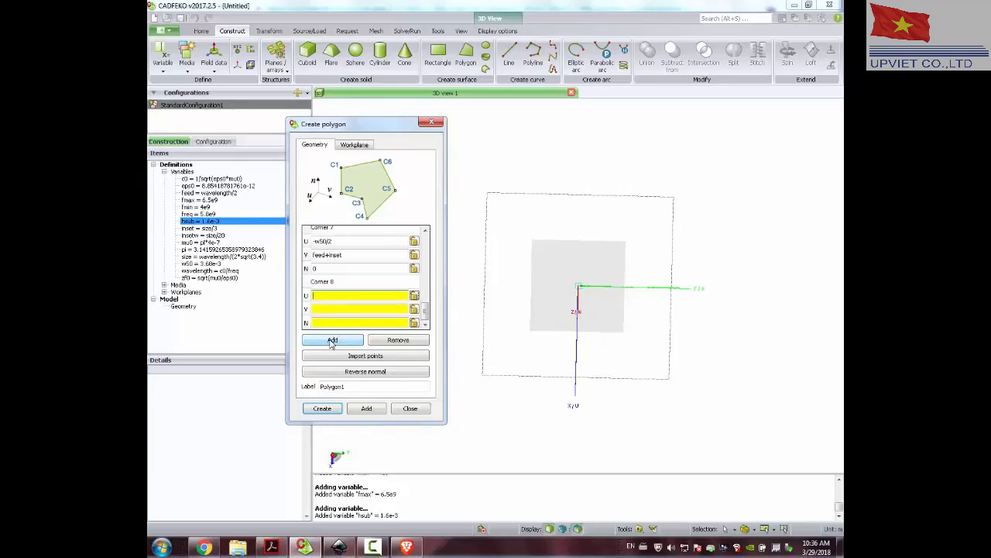
click(302, 244)
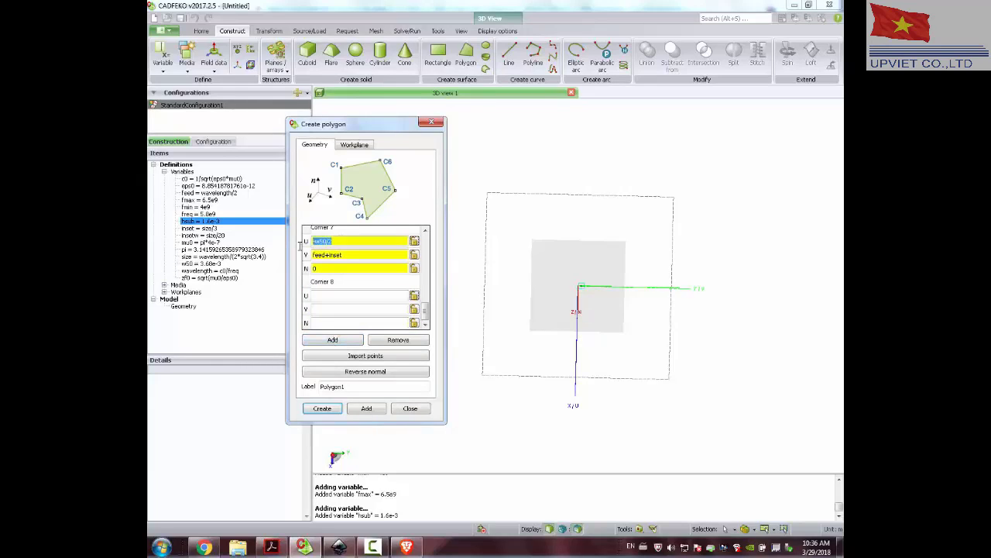
click(324, 297)
key(ctrl+v)
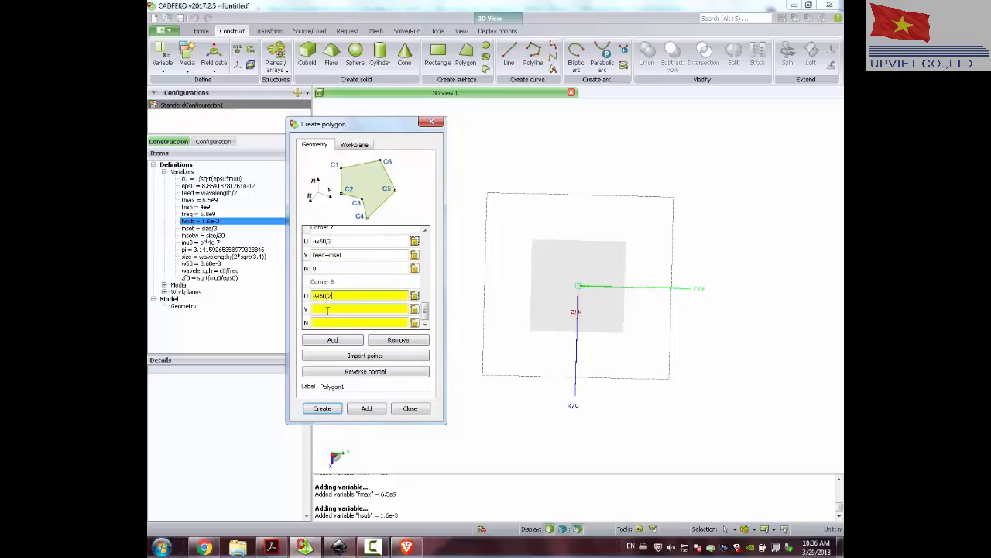
click(327, 309)
text(0)
click(327, 321)
text(0)
click(314, 411)
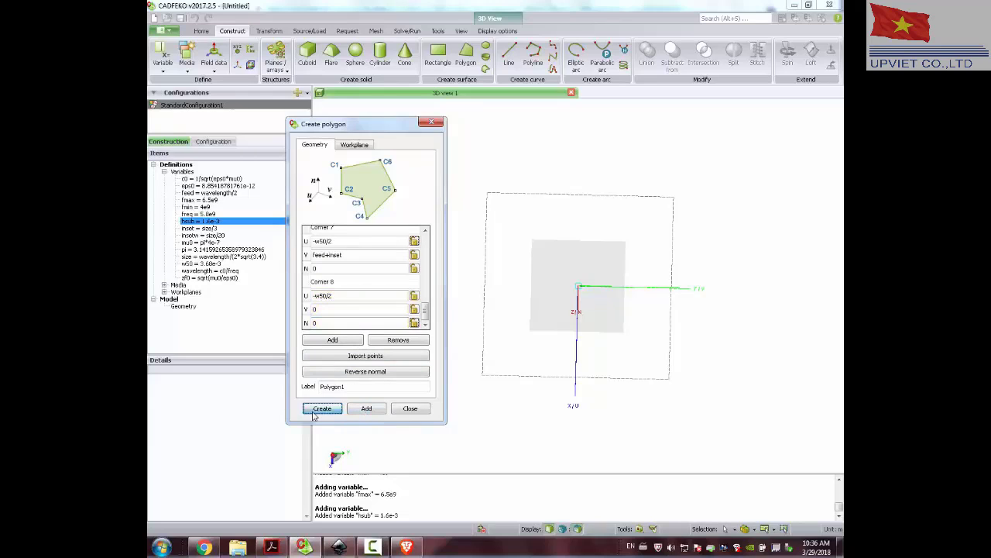
mouse_move(523, 325)
mouse_down()
mouse_move(532, 230)
mouse_move(540, 352)
mouse_move(588, 295)
mouse_move(589, 328)
mouse_move(593, 295)
mouse_move(472, 294)
mouse_move(496, 264)
mouse_move(478, 252)
mouse_move(516, 310)
mouse_move(475, 257)
mouse_move(423, 246)
mouse_move(759, 263)
mouse_move(694, 302)
mouse_up()
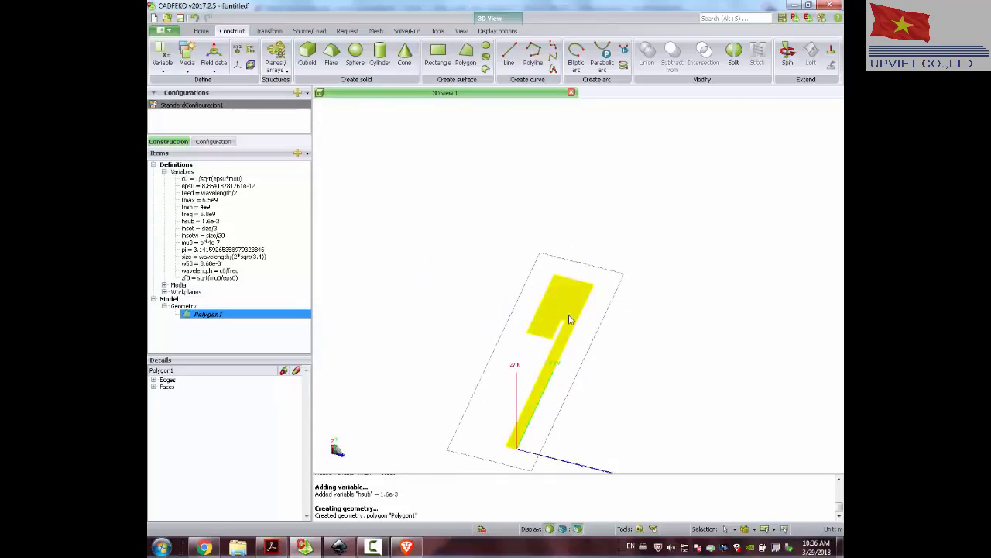
scroll(556, 326, down, 2)
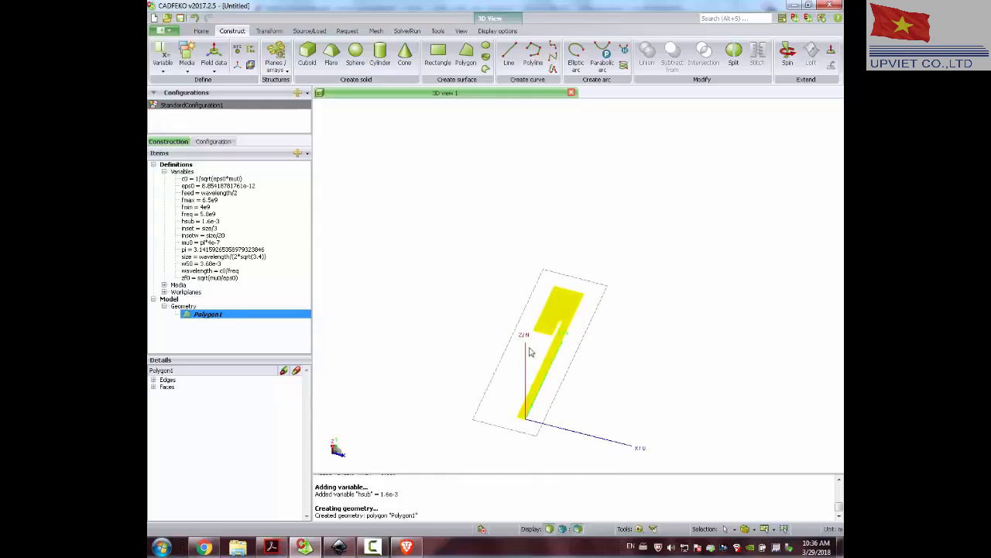